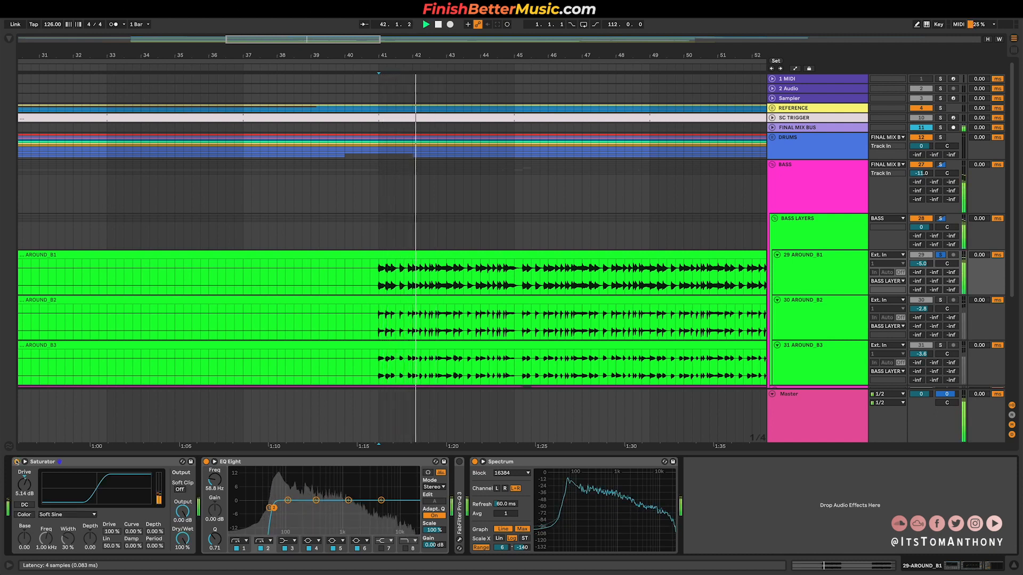
- Solo the AROUND_B2 track and play it from bar 41 in place of AROUND_B1
key("space")
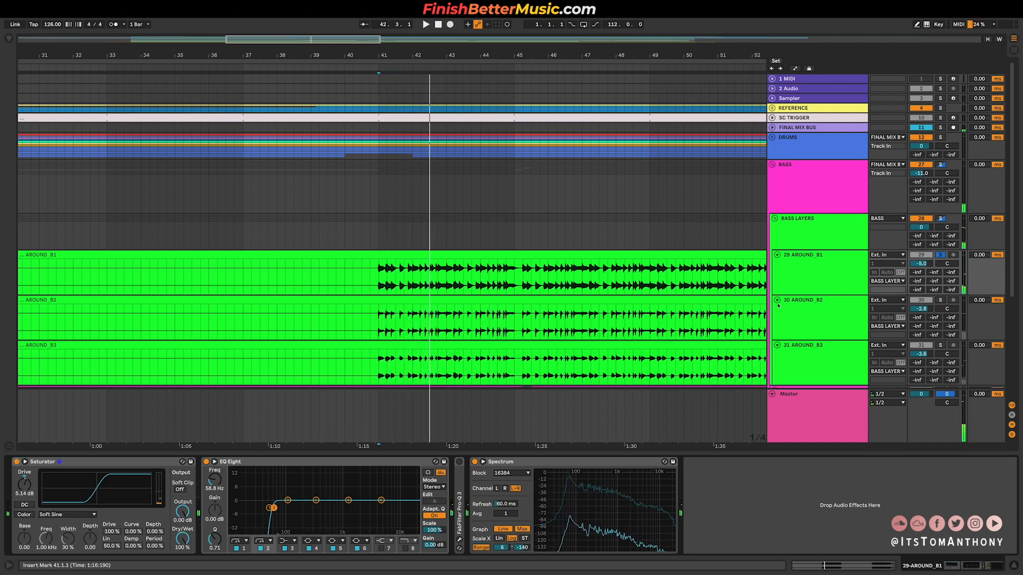
left_click(815, 319)
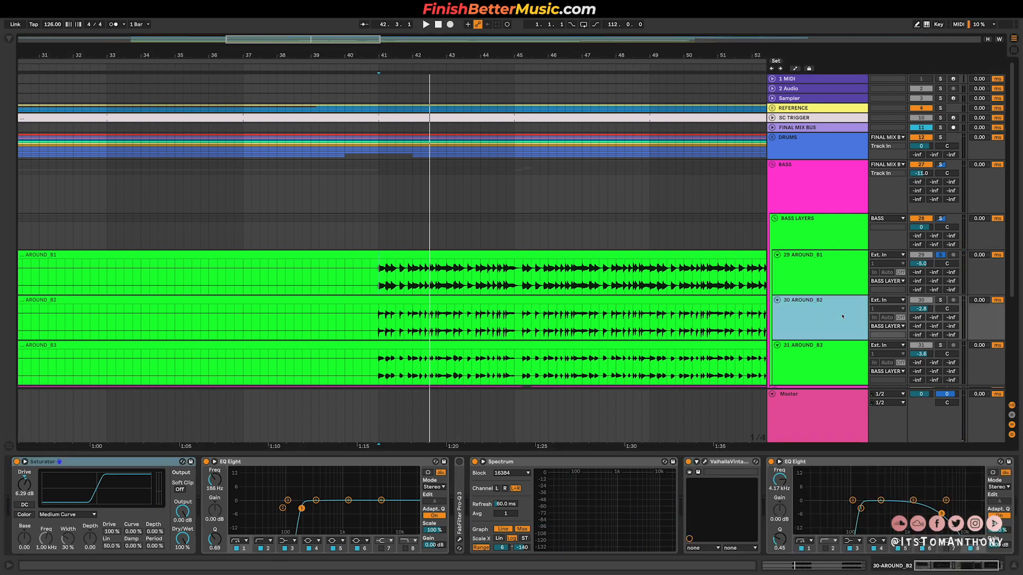
left_click(941, 300)
left_click(383, 326)
key("space")
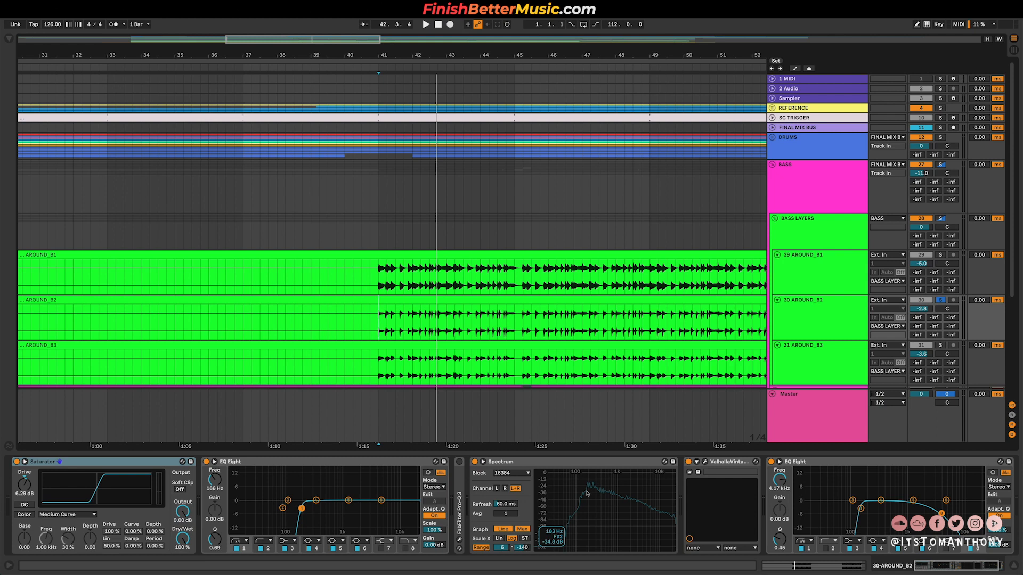
- Compare AROUND_B2 with its Saturator bypassed and enabled during playback, ending with it enabled
left_click(16, 462)
key("space")
left_click(17, 462)
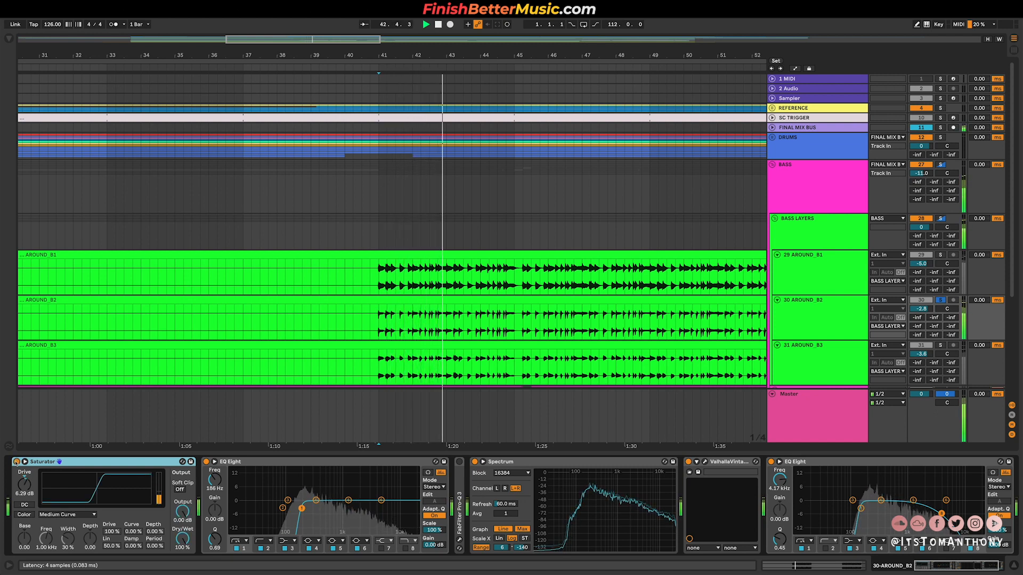
key("space")
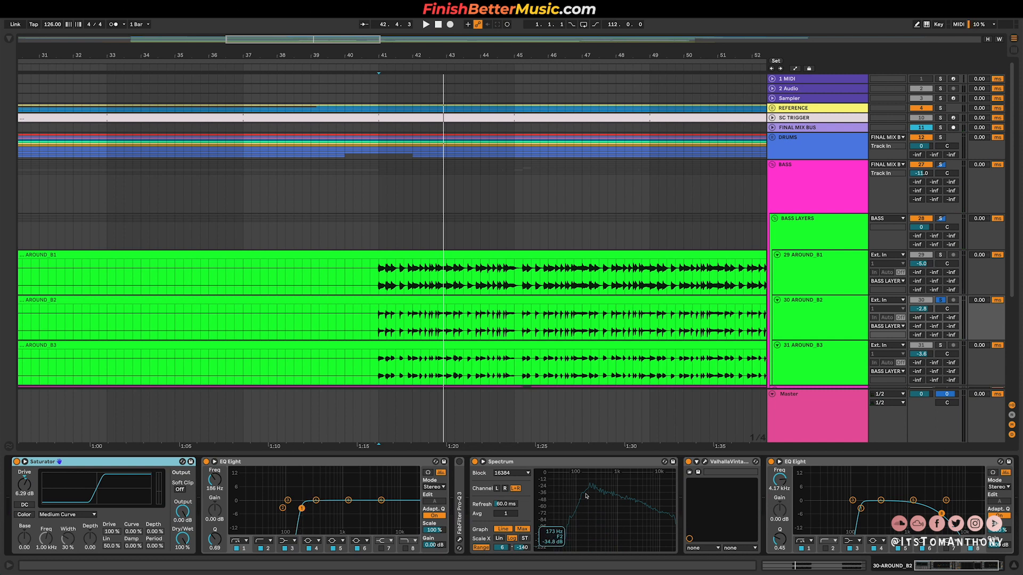
- Play AROUND_B1 and AROUND_B2 soloed one after the other from bar 41 to compare their frequency spectrums
left_click(818, 280)
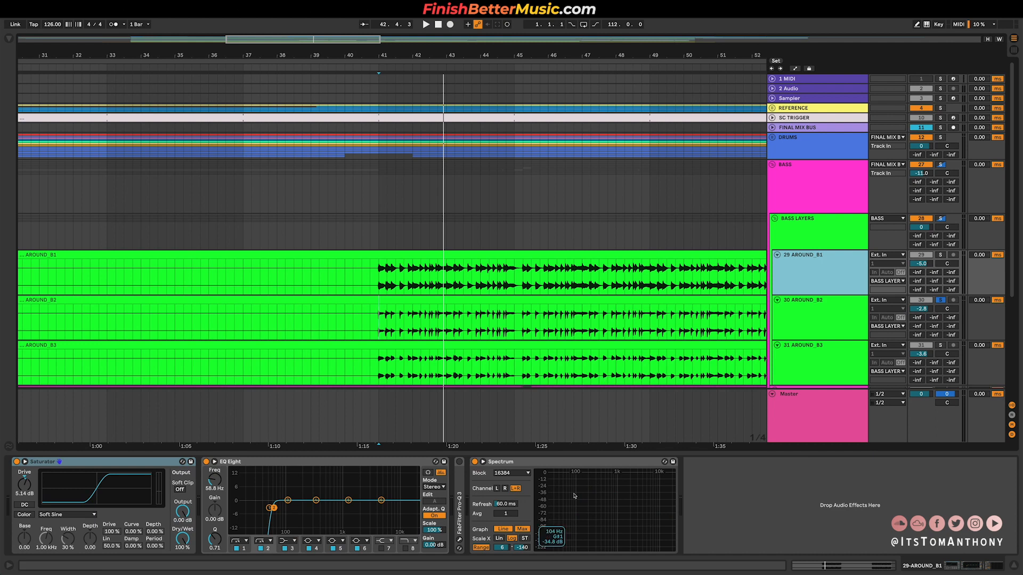
key("space")
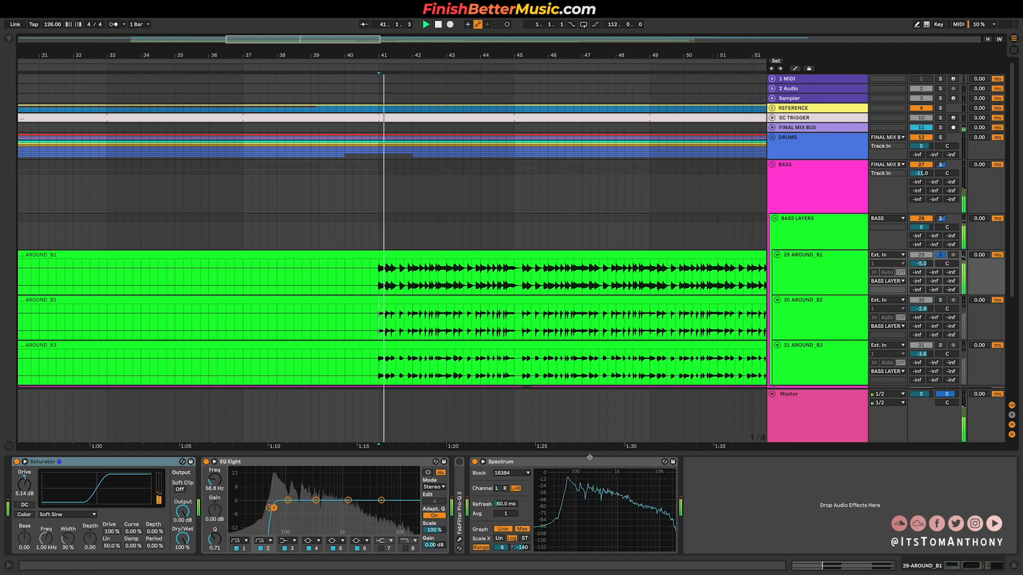
key("space")
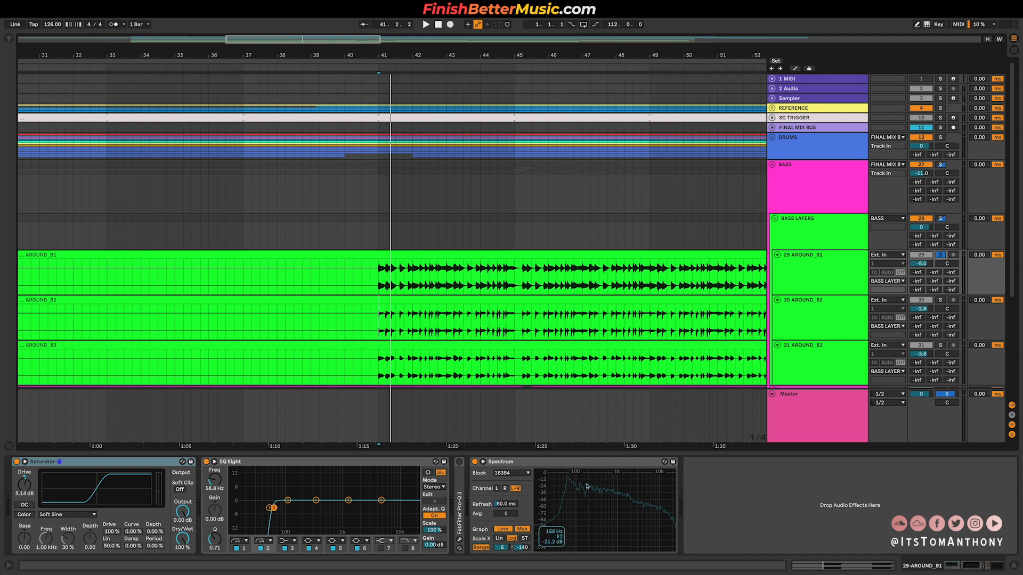
left_click(836, 318)
left_click(944, 301)
key("space")
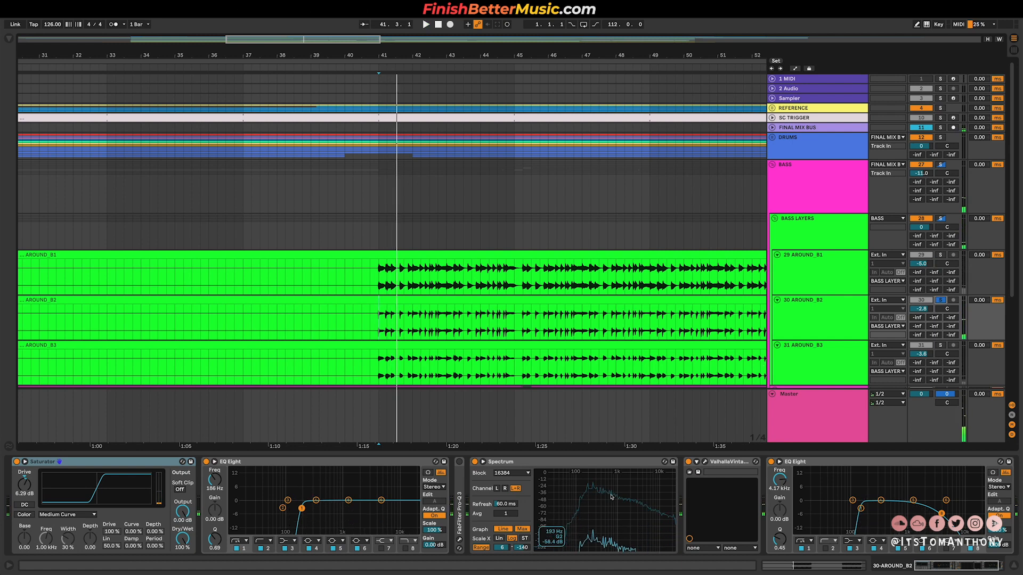
- Collapse ValhallaVintageVerb on AROUND_B2 and audition the EQ Eight after it, switching the whole EQ and its low-cut band off and on
scroll(606, 494, "right", 3)
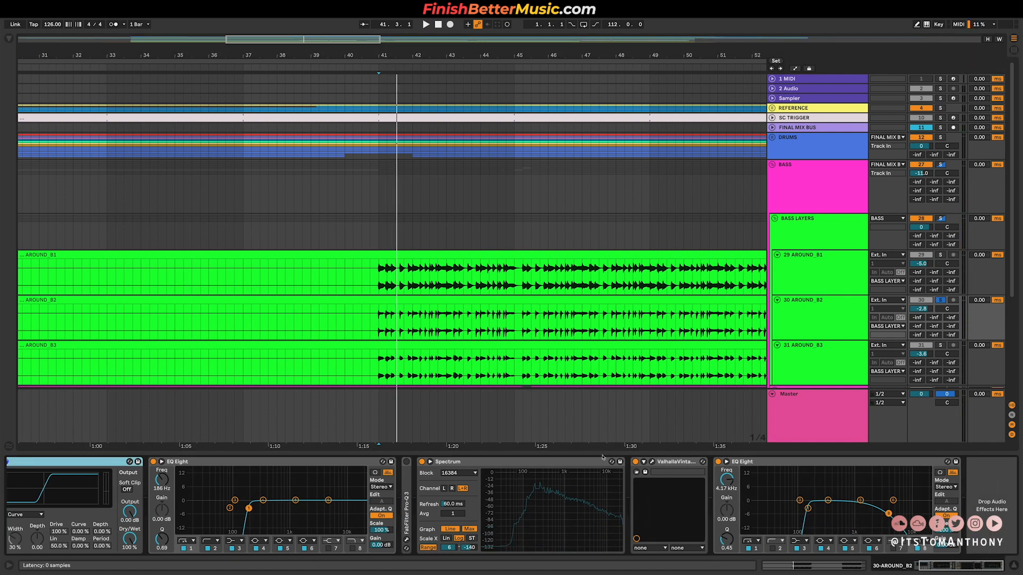
double_click(662, 466)
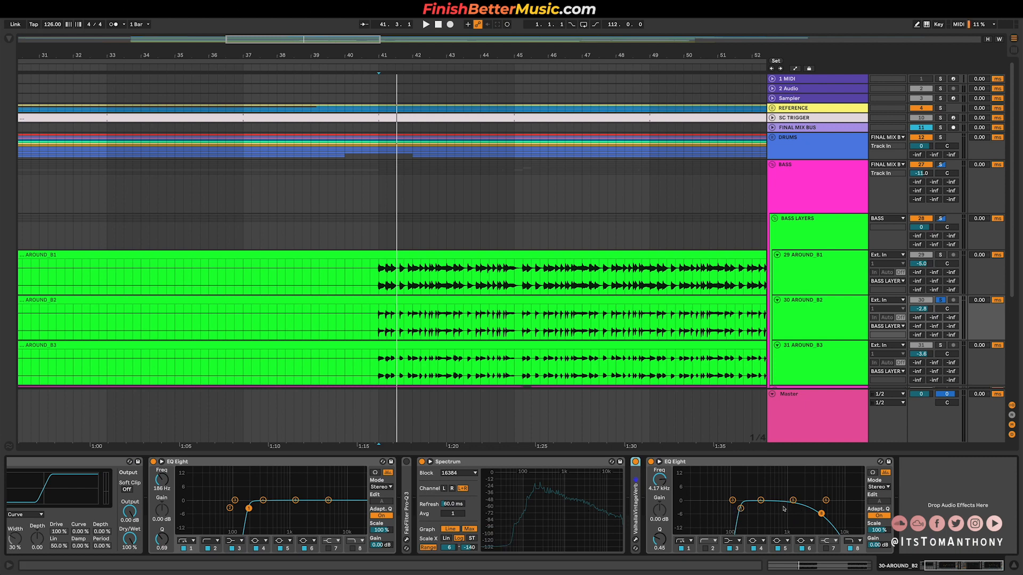
key("space")
left_click(651, 462)
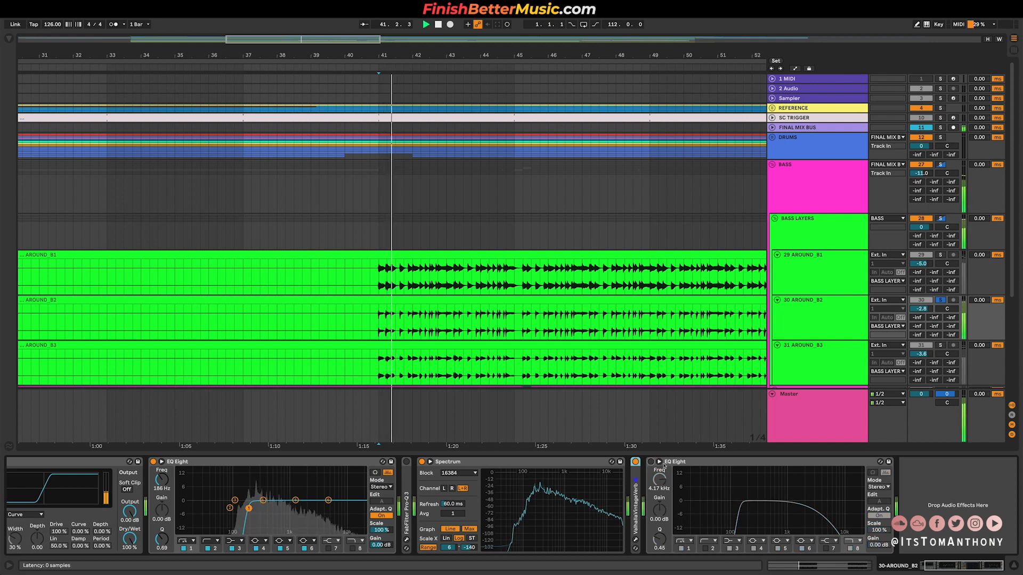
left_click(651, 462)
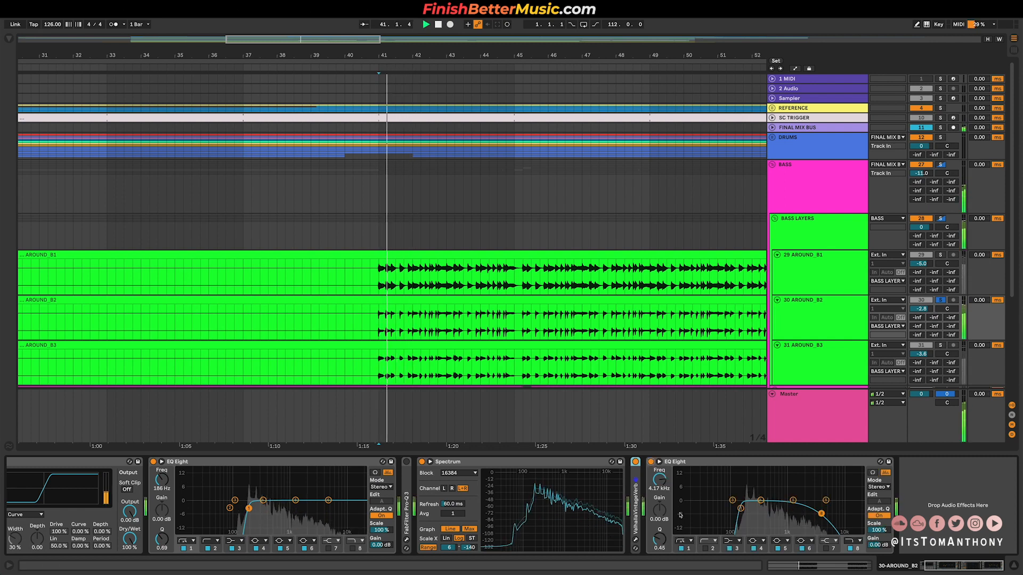
left_click(681, 549)
left_click(681, 549)
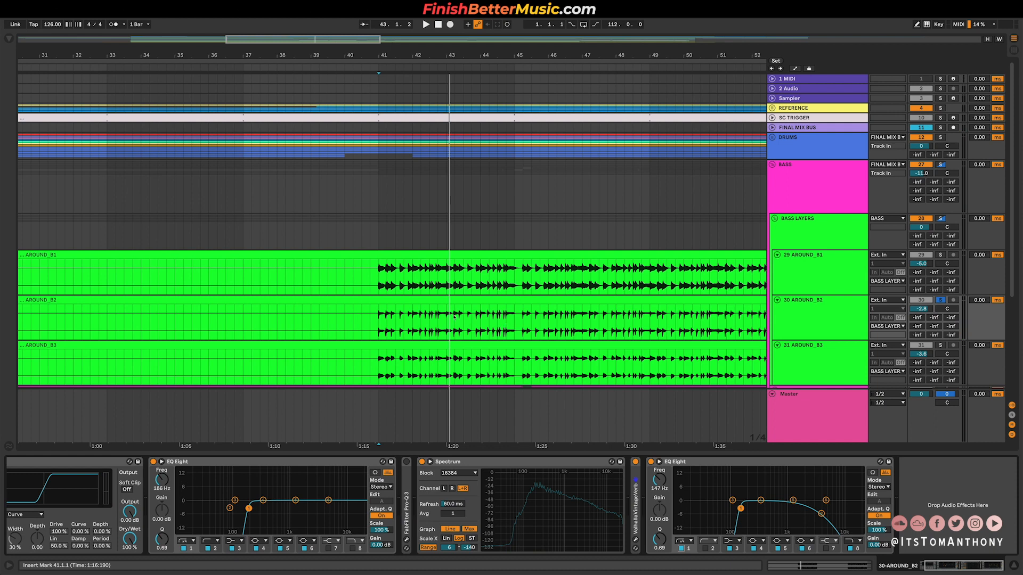
- Solo the AROUND_B3 track and play it from bar 41 with its effects chain shown
scroll(454, 316, "down", 2)
left_click(828, 326)
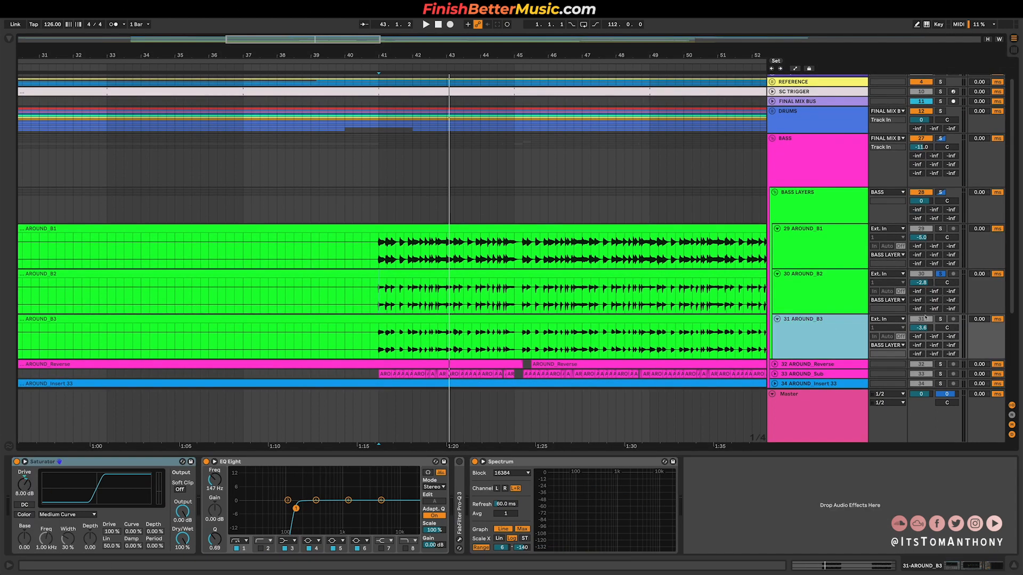
left_click(941, 319)
key("space")
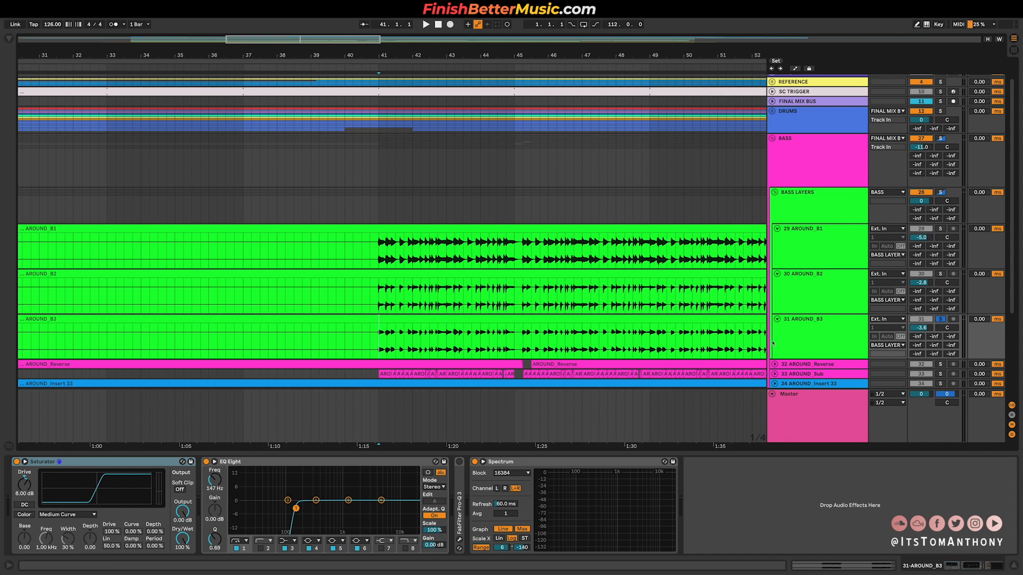
key("space")
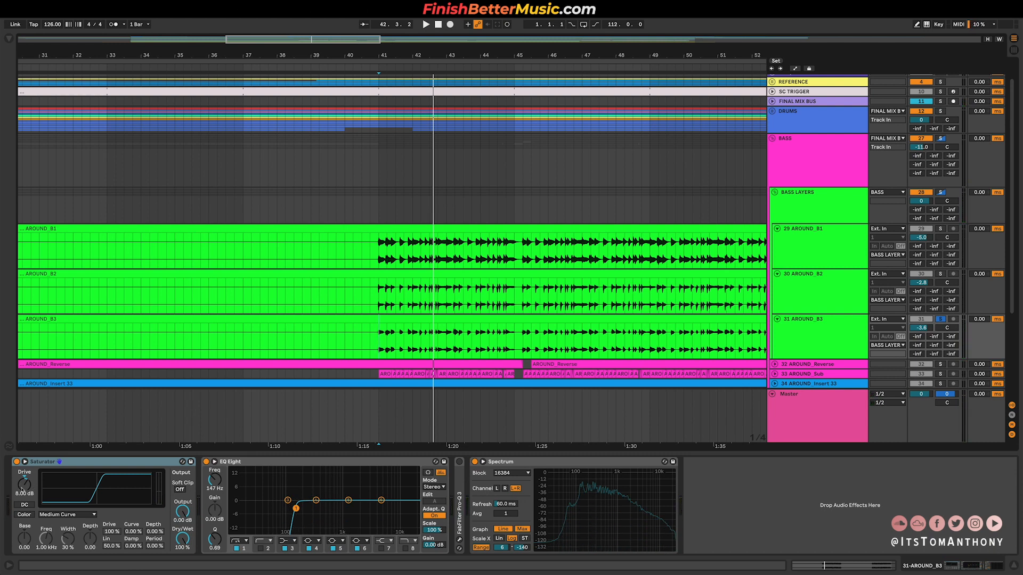
- Compare AROUND_B3 with its Saturator bypassed and enabled during playback, ending with it enabled
left_click(17, 461)
key("space")
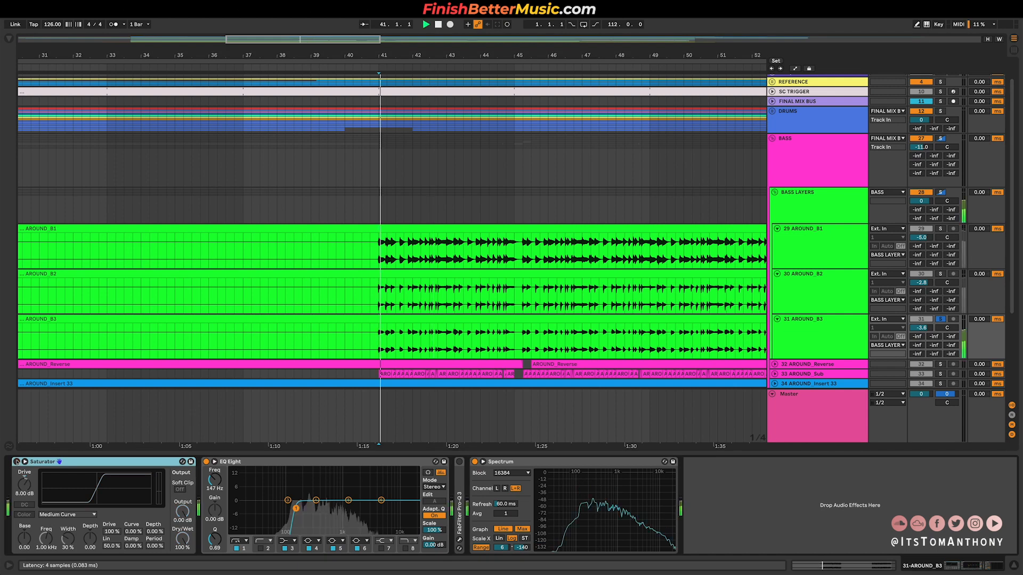
left_click(17, 462)
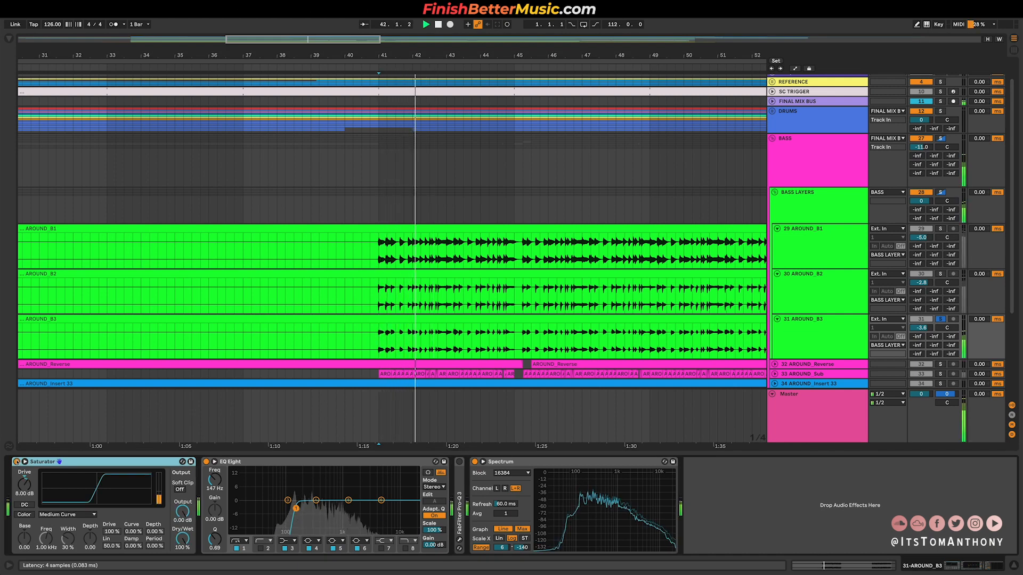
key("space")
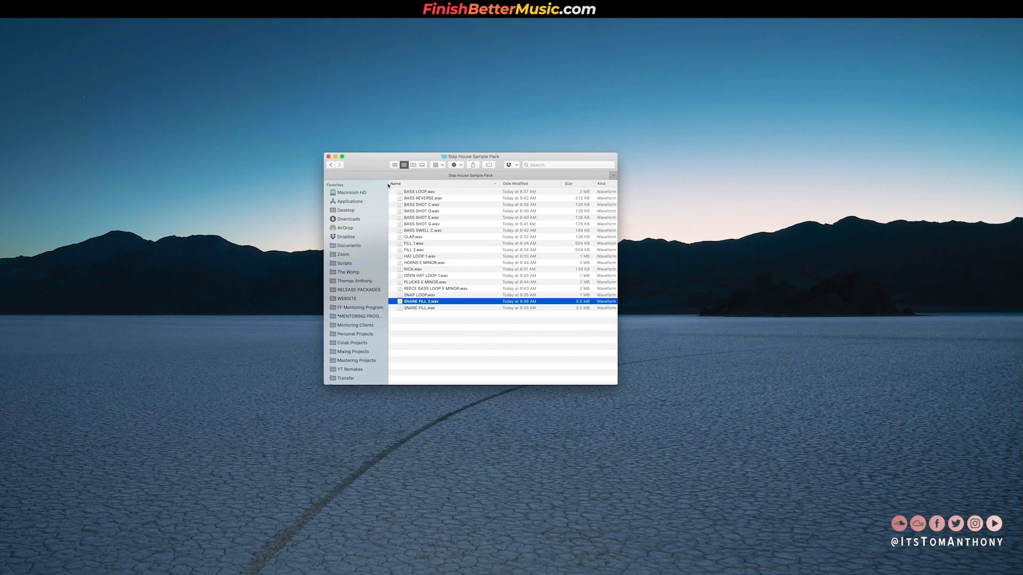
- In Finder, preview the WAV samples of the Slap House Sample Pack folder one after another, starting with BASS LOOP.wav
left_click(427, 193)
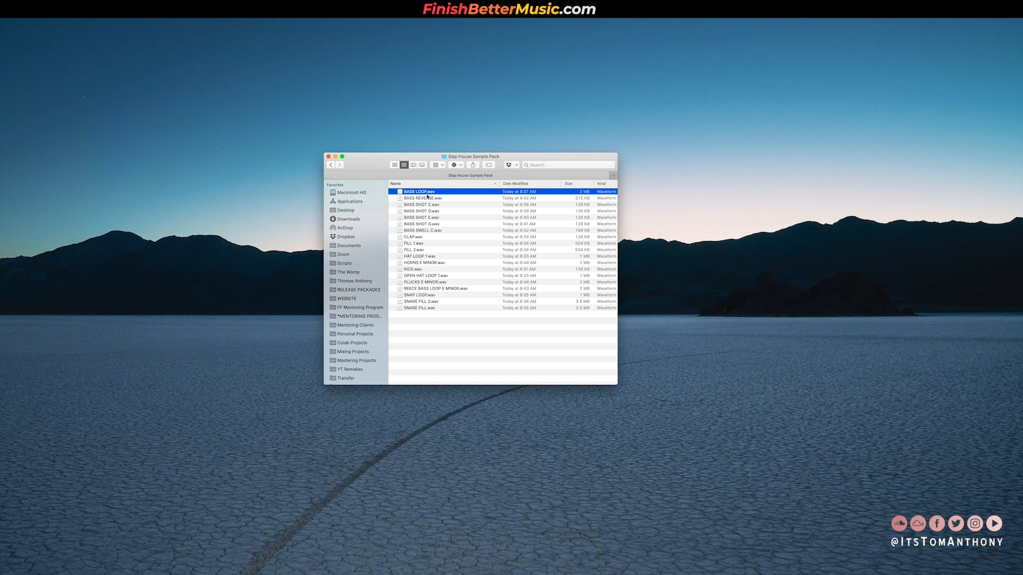
key("space")
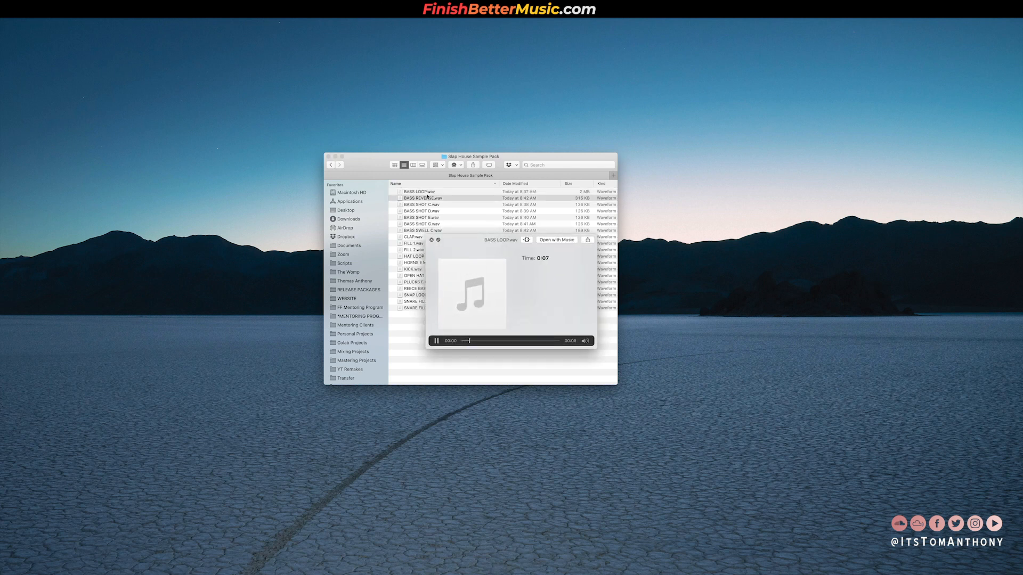
key("Down")
key("Down")
key("Down")
key("Down")
key("Down")
key("Down")
key("Down")
key("Down")
key("Down")
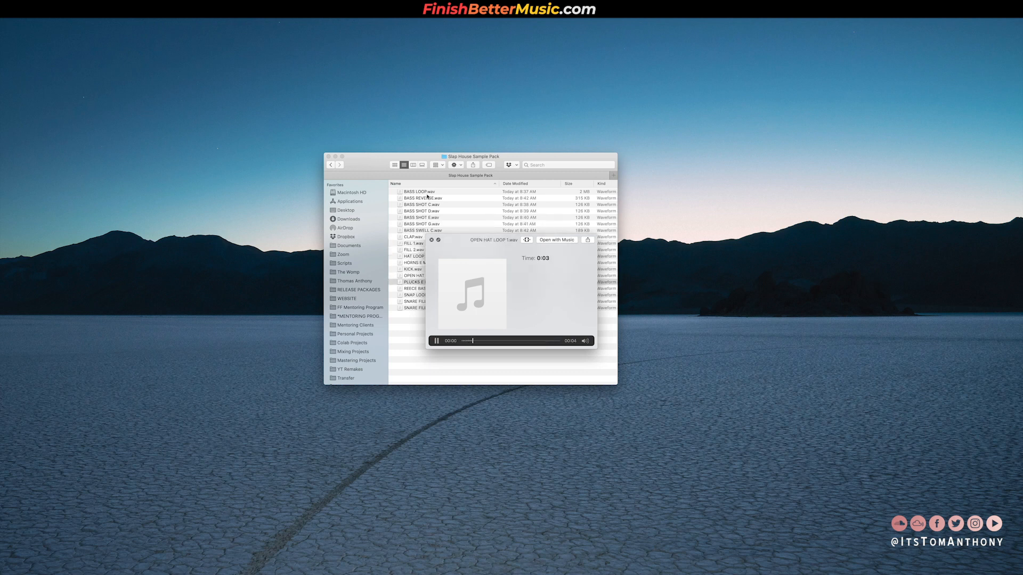
key("Down")
key("Down")
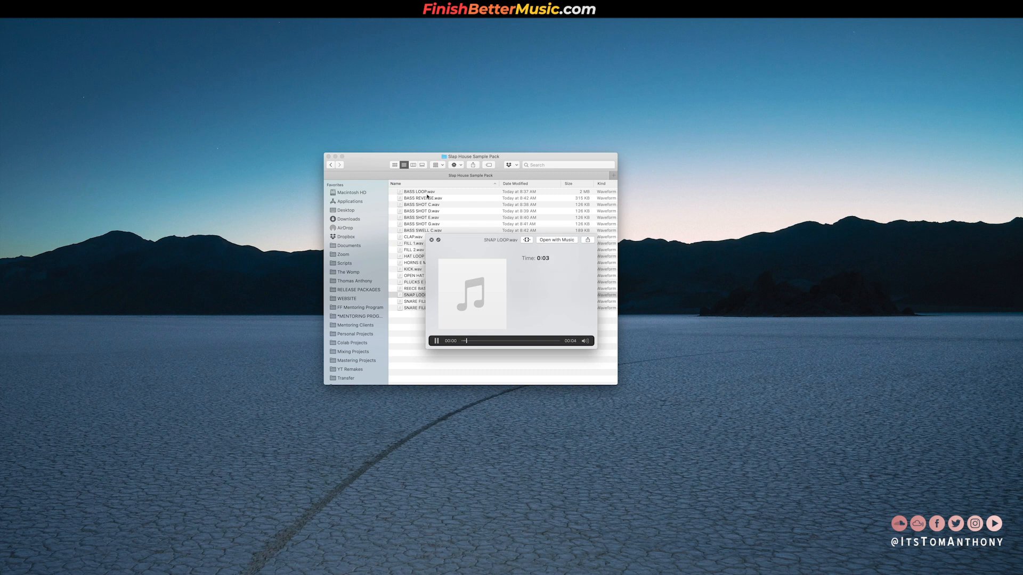
key("Down")
key("space")
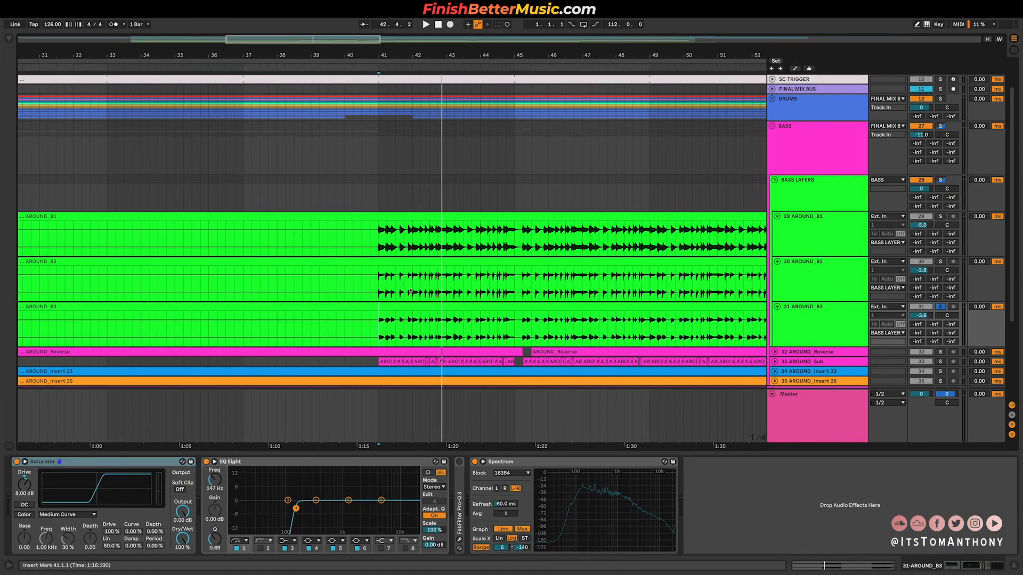
- Return to the Live project, solo AROUND_B1 and play it on its own from bar 41
key("space")
left_click(823, 316)
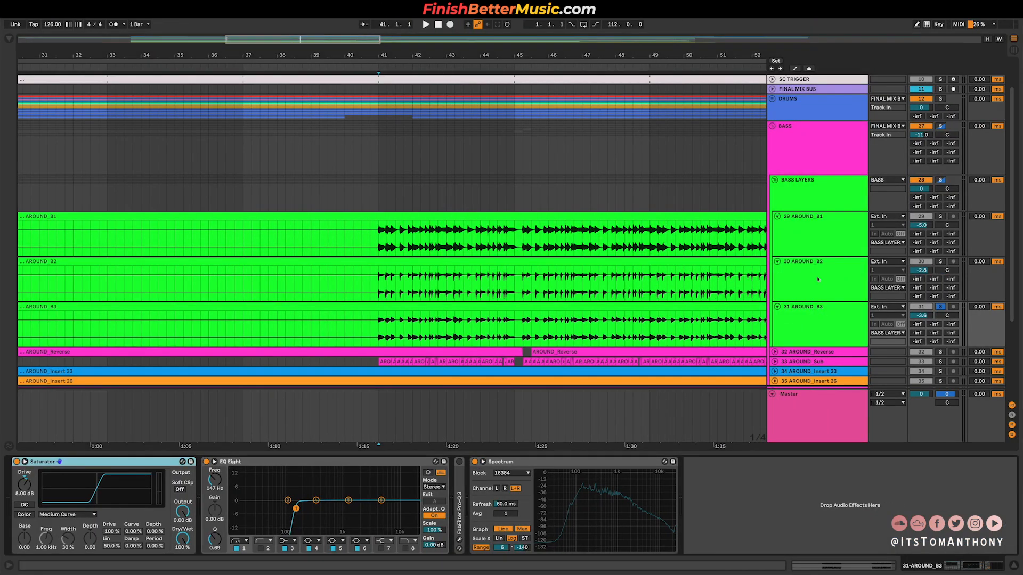
left_click(810, 247)
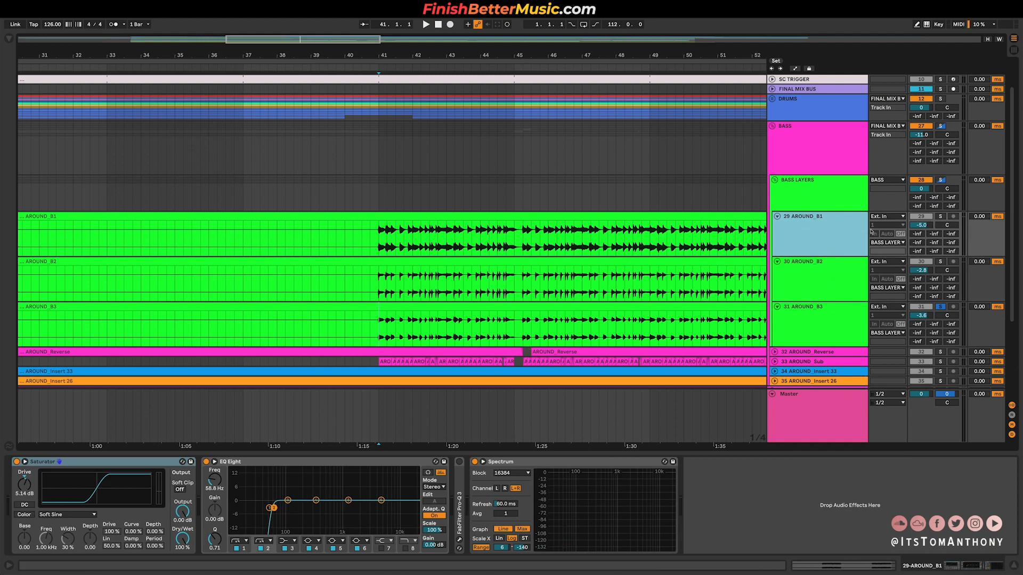
left_click(939, 218)
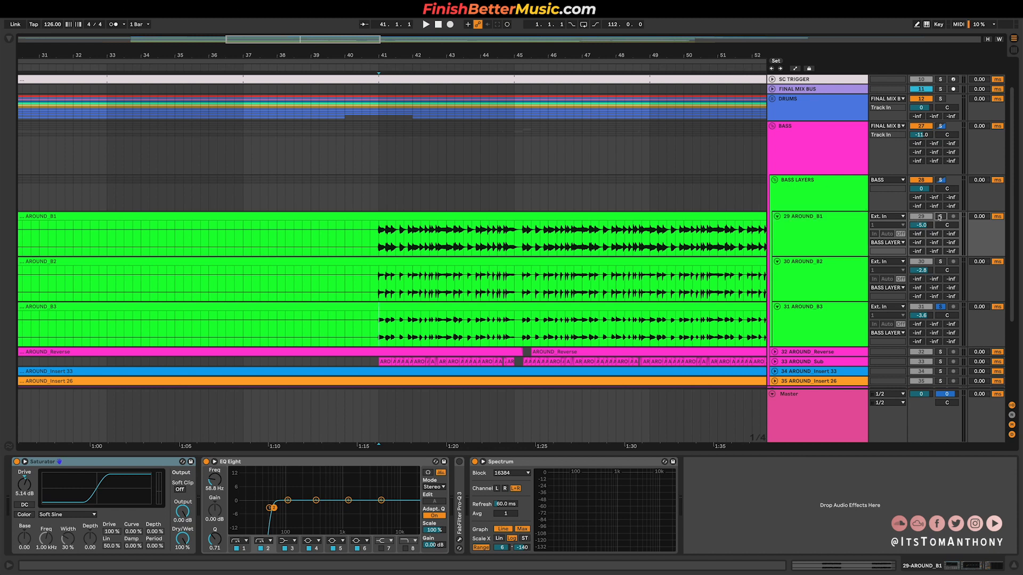
key("space")
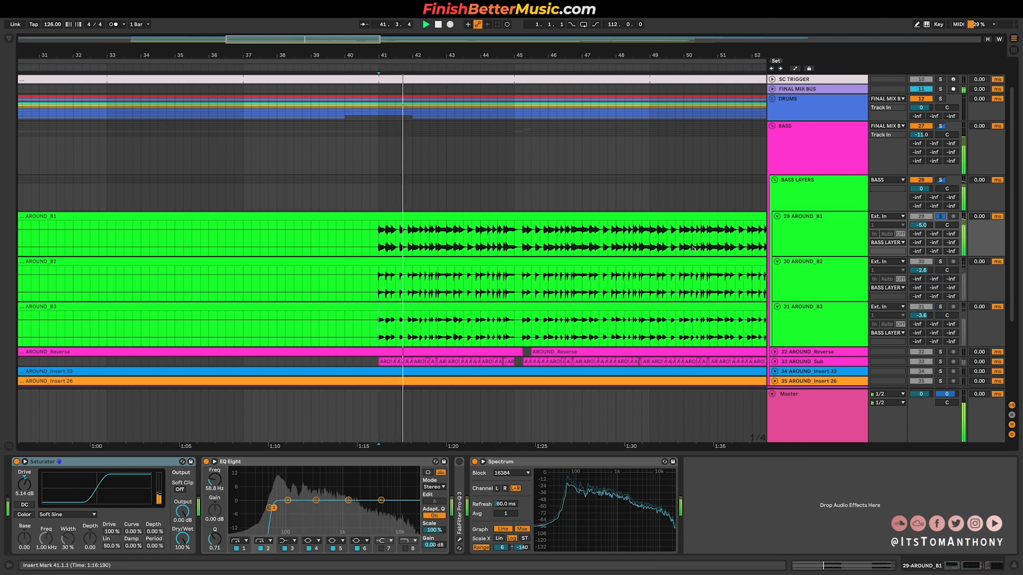
key("space")
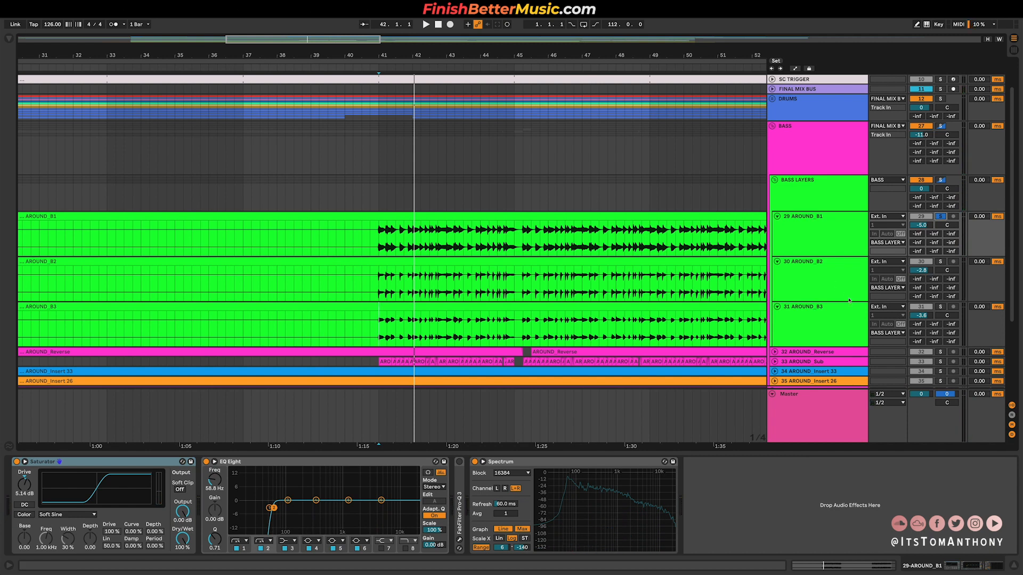
- Audition AROUND_B2 alone, solo it together with AROUND_B1, and set its volume to -2.7 dB during playback
left_click(828, 279)
left_click(940, 263)
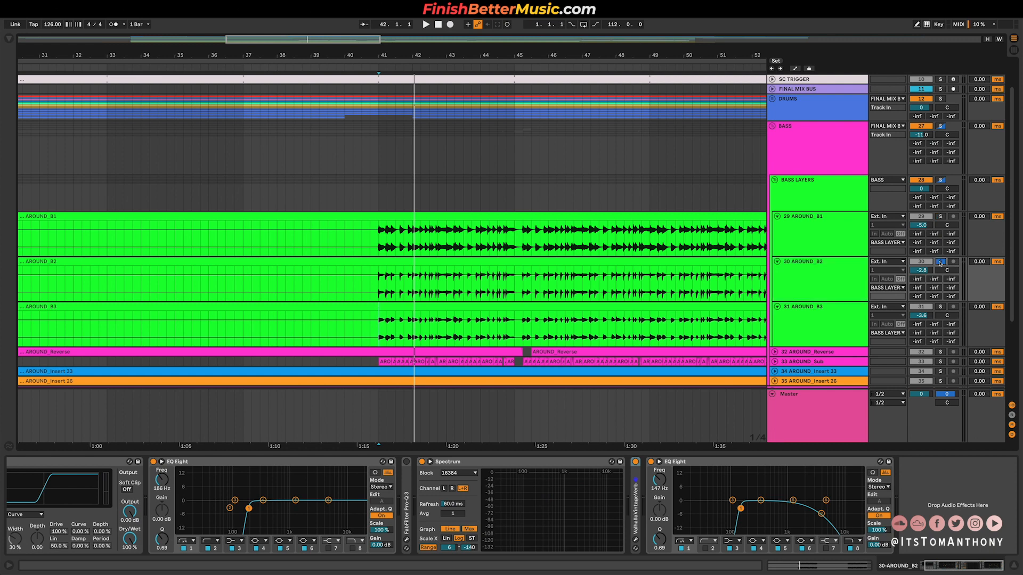
key("space")
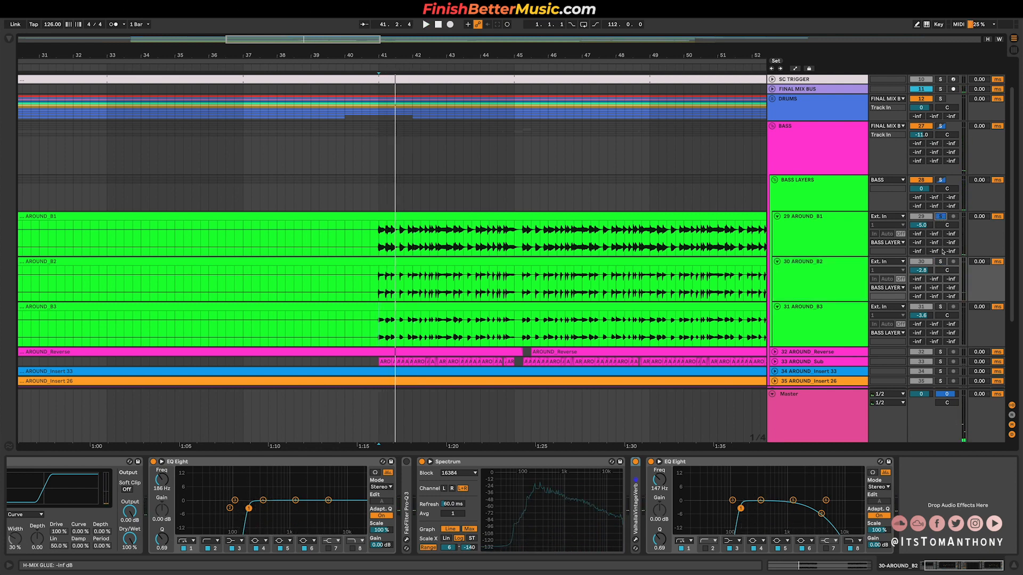
key("space")
left_click(941, 262, "super")
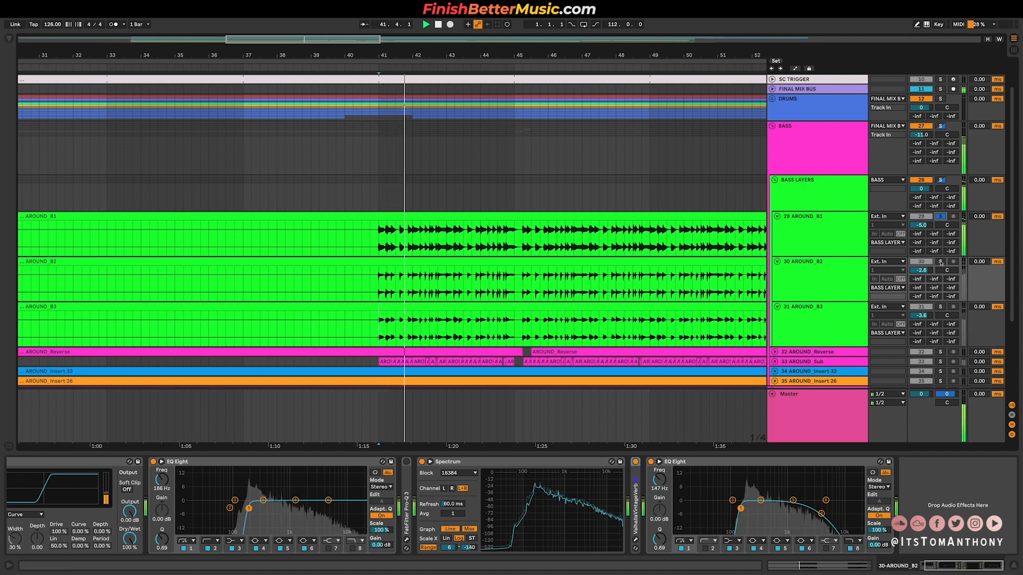
mouse_move(922, 271)
left_mouse_down()
mouse_move(921, 330)
mouse_move(922, 278)
left_mouse_up()
key("space")
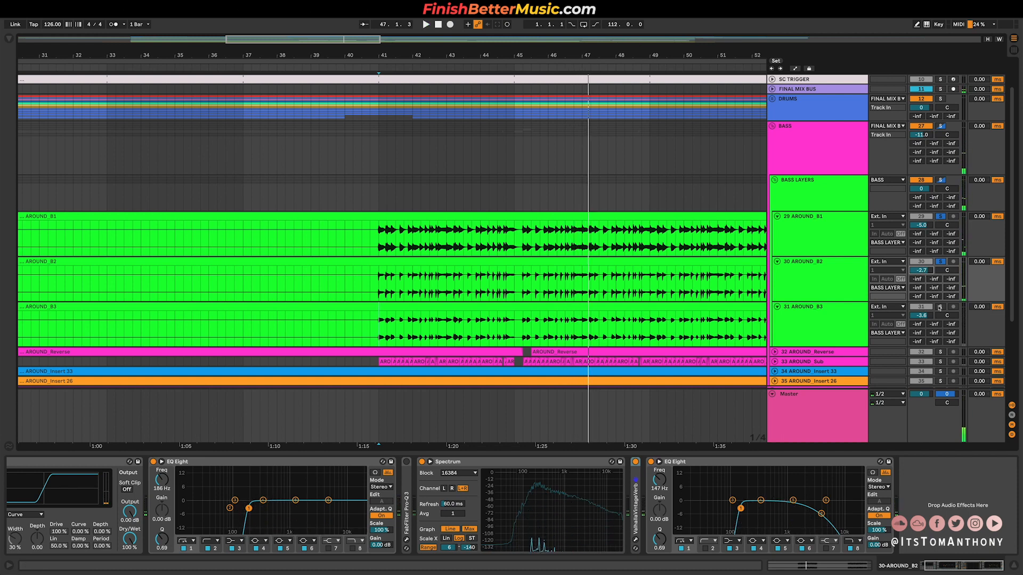
- Play all three bass layers soloed together from bar 41 and set the AROUND_B3 volume to -3.7 dB
left_click(379, 330)
key("space")
mouse_move(921, 315)
left_mouse_down()
mouse_move(921, 332)
mouse_move(921, 309)
left_mouse_up()
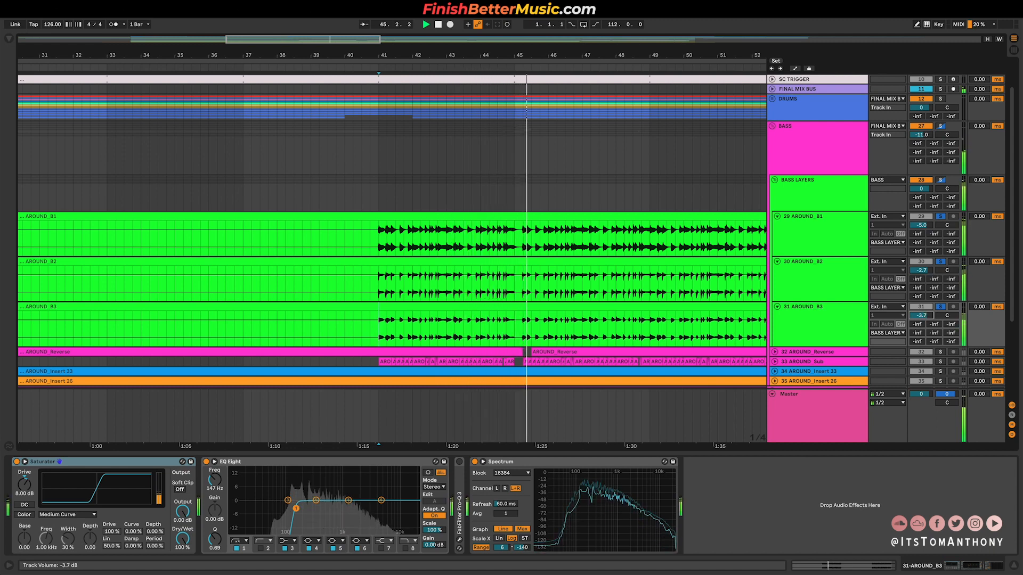
- Set the AROUND_B3 volume to -3.6 dB and toggle its solo to compare the bass with and without it
scroll(944, 302, "up", 1)
left_click(941, 307)
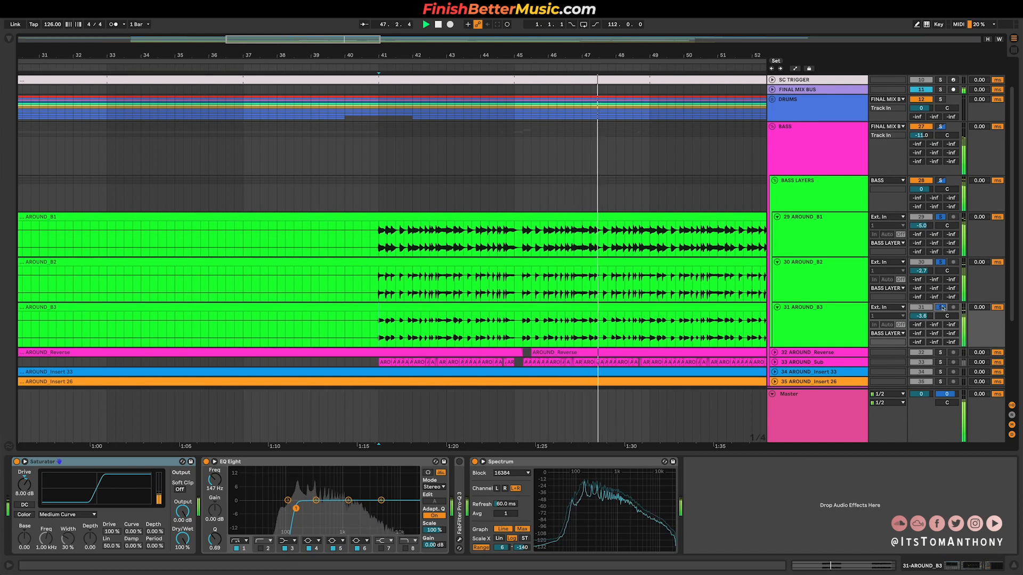
left_click(943, 308)
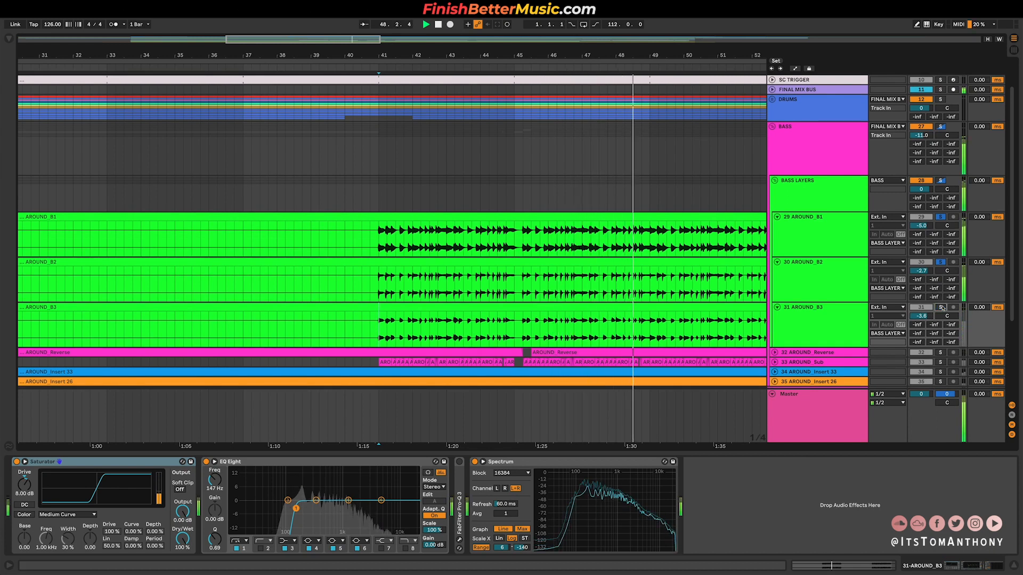
key("space")
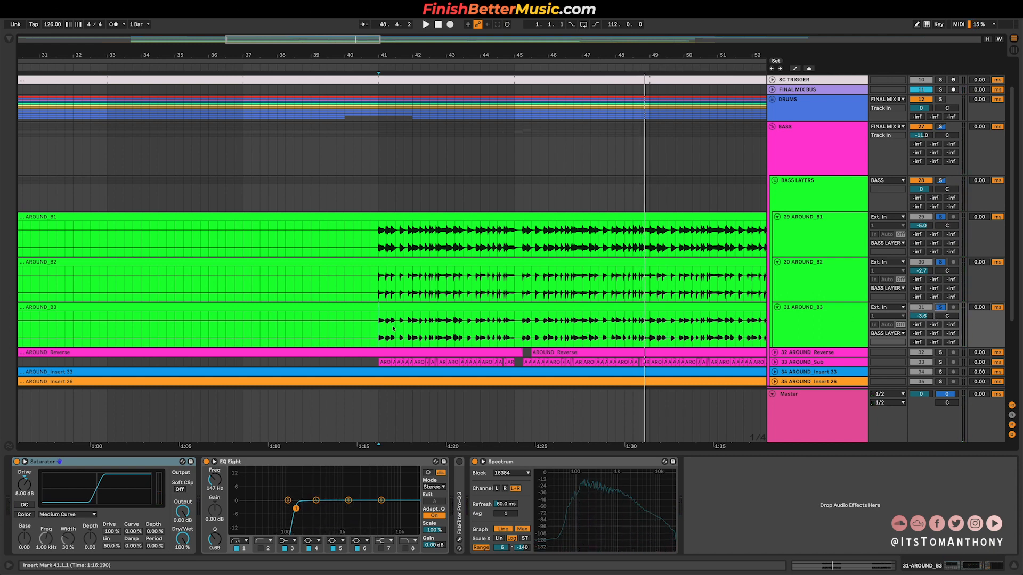
- Expand the AROUND_Reverse track, solo it alone and play it from bar 45
mouse_move(667, 512)
scroll(785, 345, "down", 1)
left_click(774, 338)
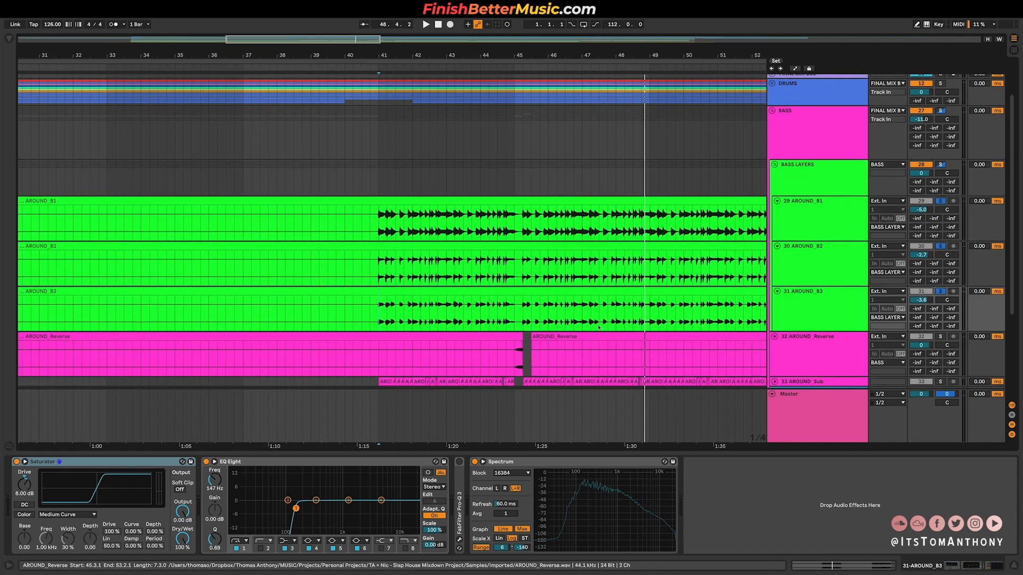
scroll(600, 351, "down", 4)
scroll(545, 361, "up", 5)
left_click(545, 361)
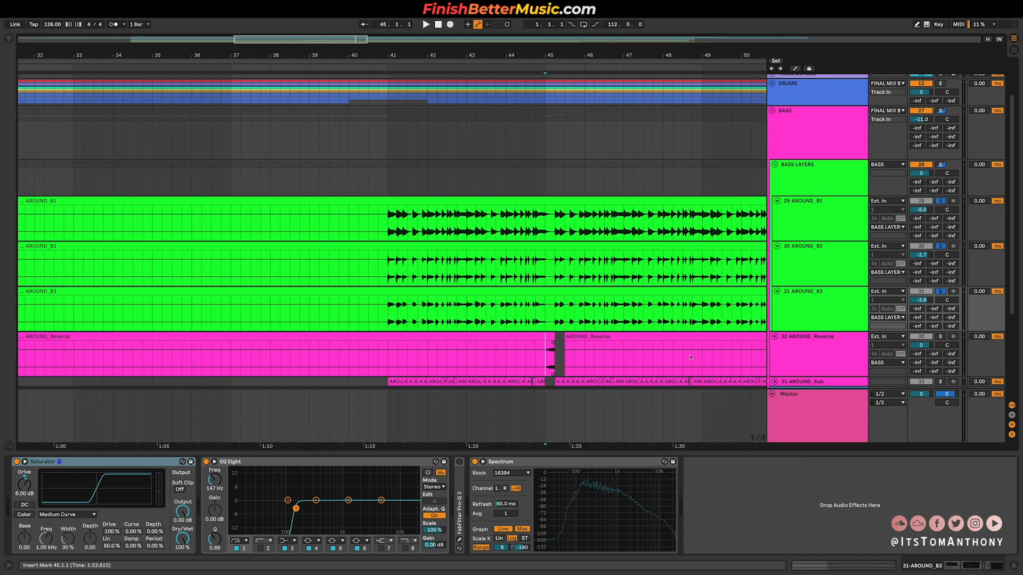
left_click(940, 336)
key("space")
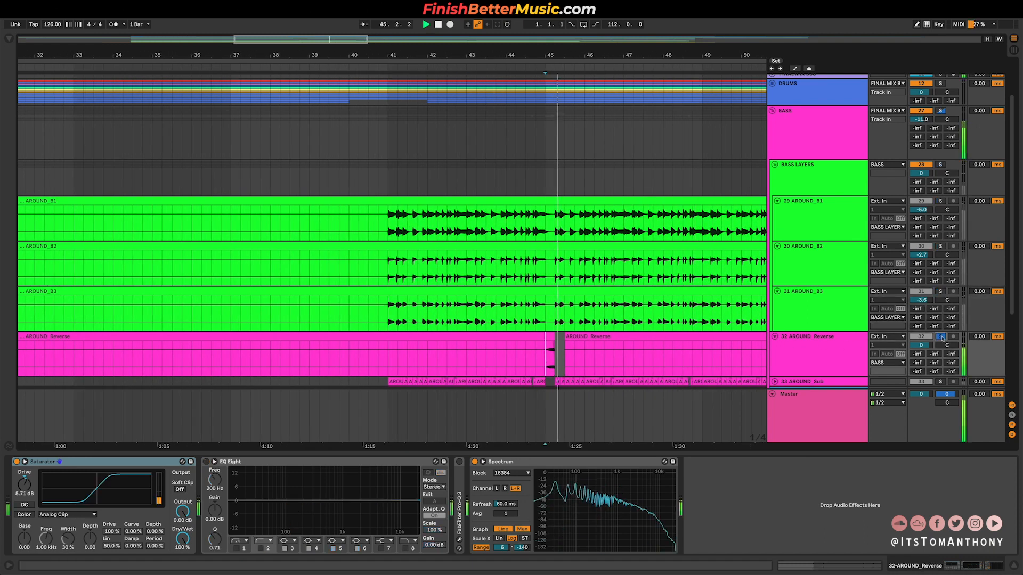
- Expand the AROUND_Insert 33 and AROUND_Insert 26 tracks to show their waveforms
scroll(514, 342, "down", 3)
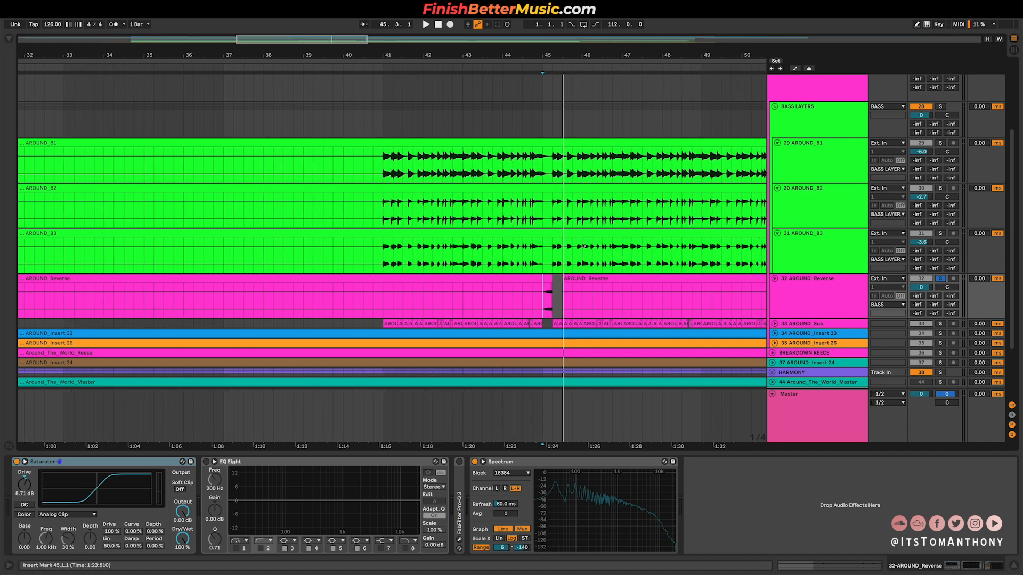
scroll(580, 239, "down", 3)
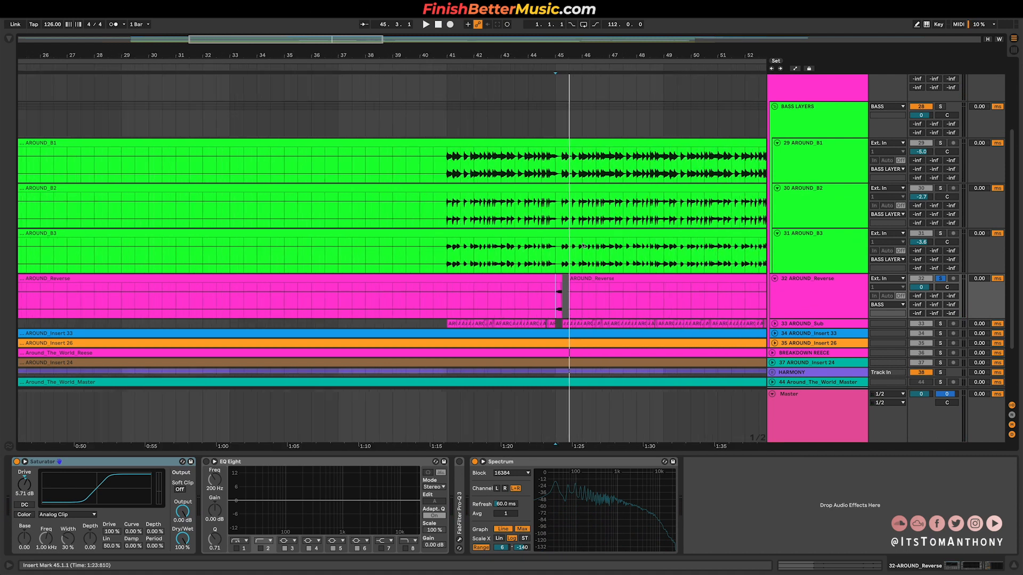
left_click(775, 334)
left_click(775, 379)
scroll(639, 320, "down", 4)
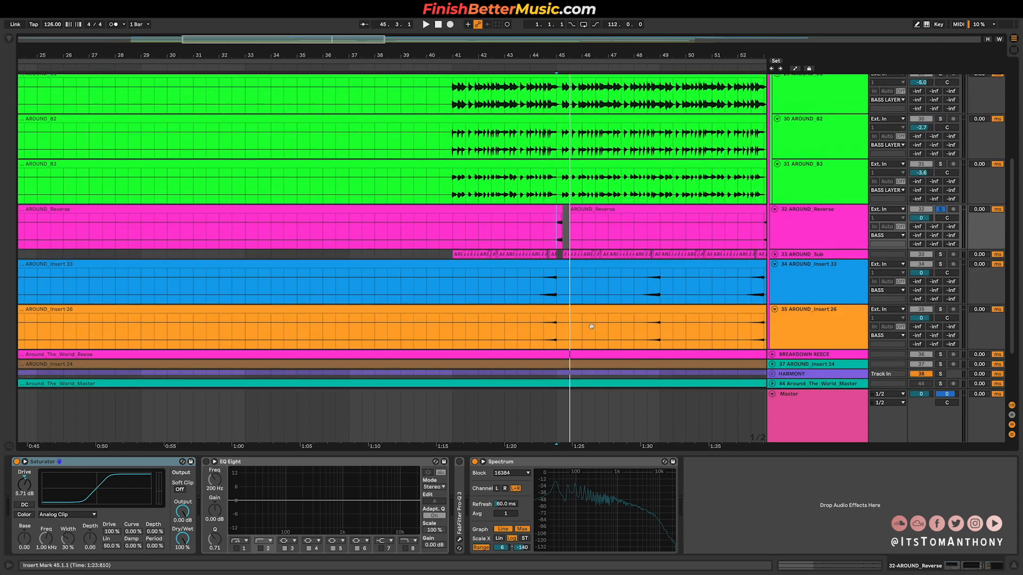
- Solo AROUND_Insert 33 alone and play its swell from 44.3 into bar 45
scroll(547, 272, "up", 3)
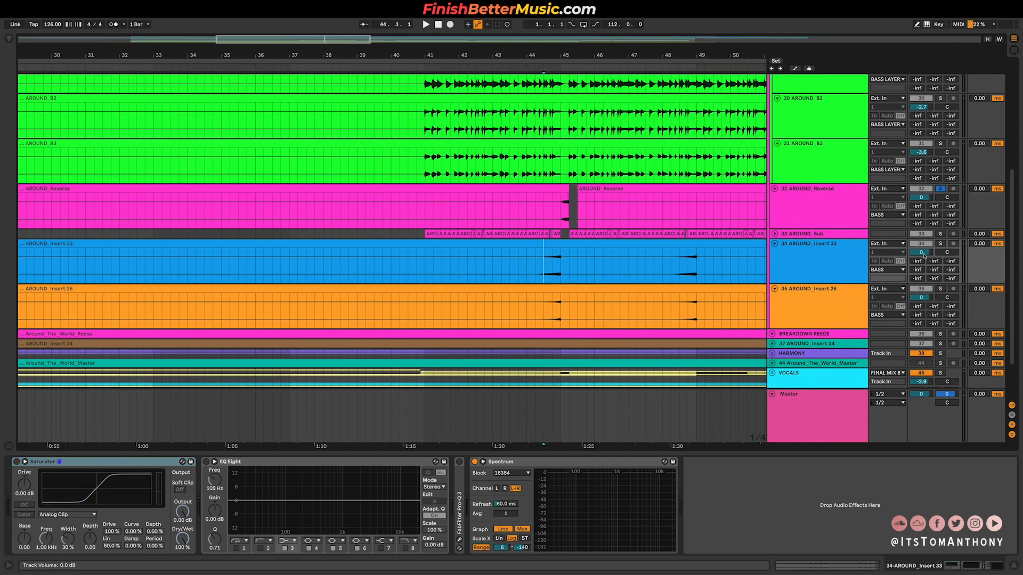
left_click(940, 244)
key("space")
key("space")
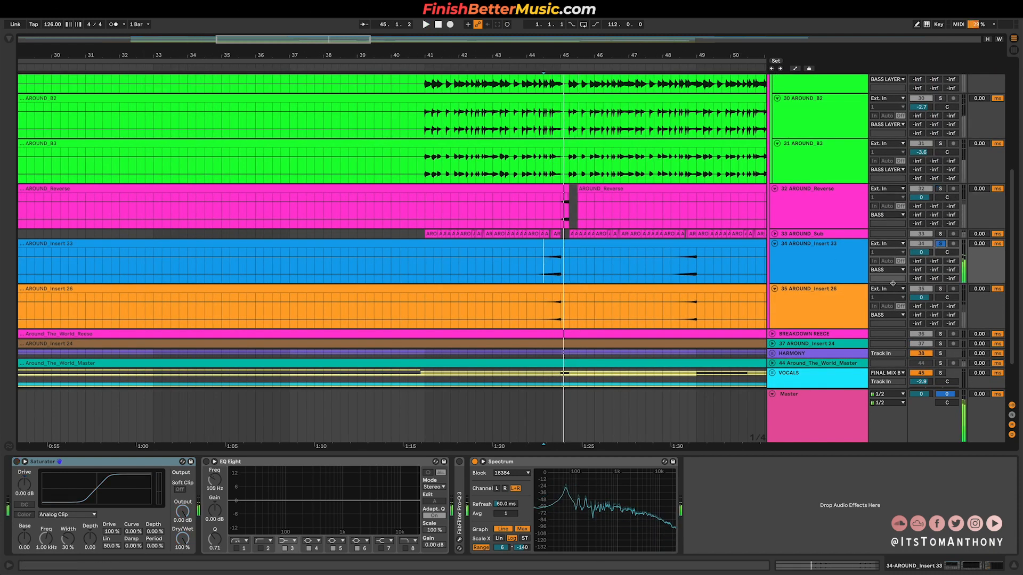
- Audition AROUND_Insert 26 soloed from 44.3, first alone and again together with AROUND_Insert 33
left_click(561, 210)
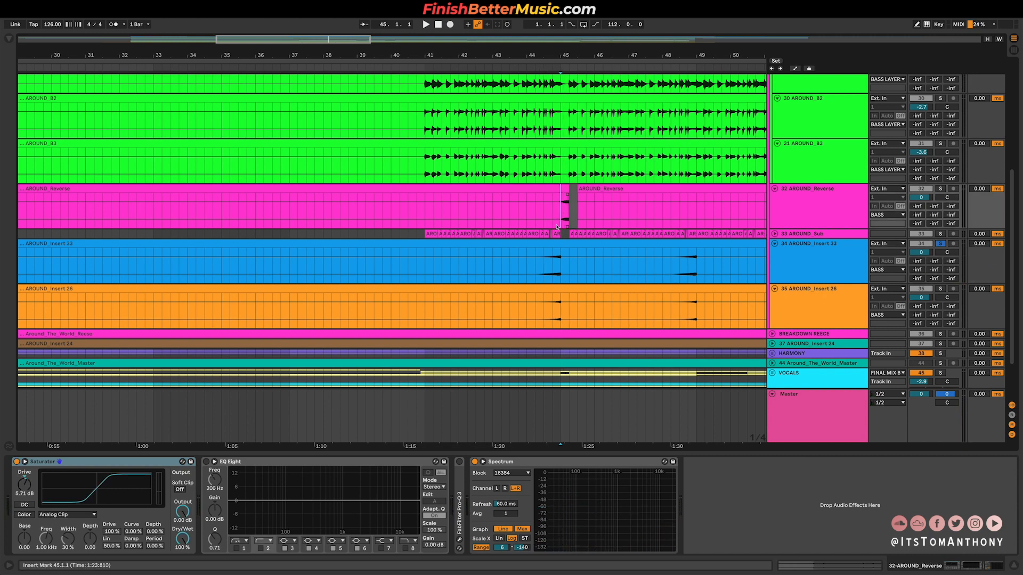
scroll(564, 206, "up", 2)
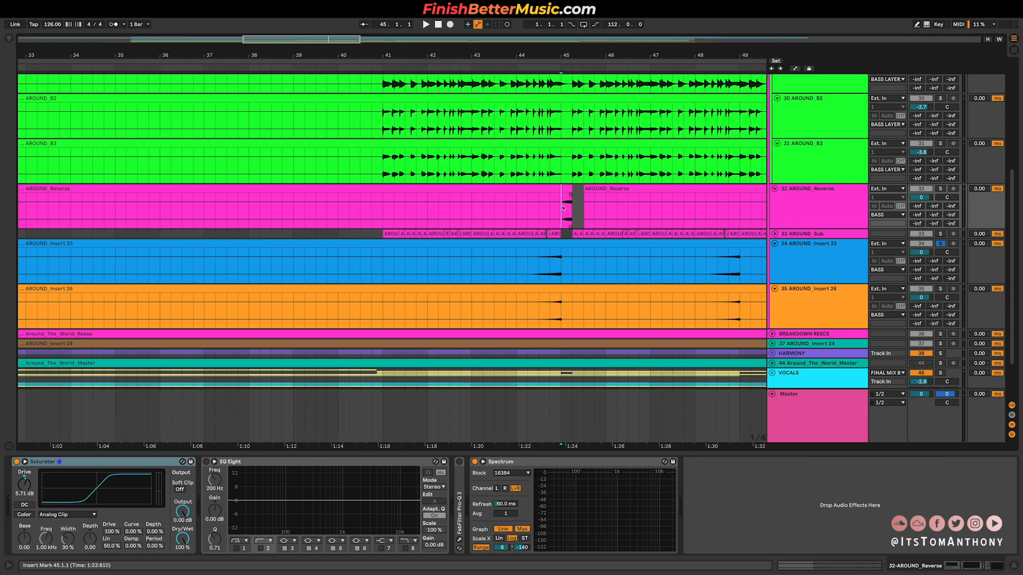
key("space")
left_click(540, 314)
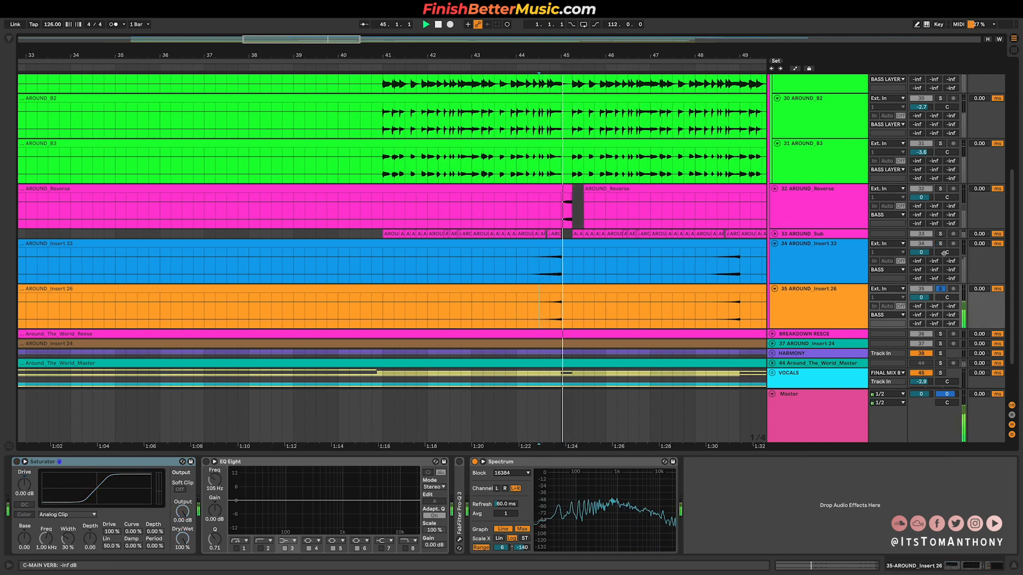
key("space")
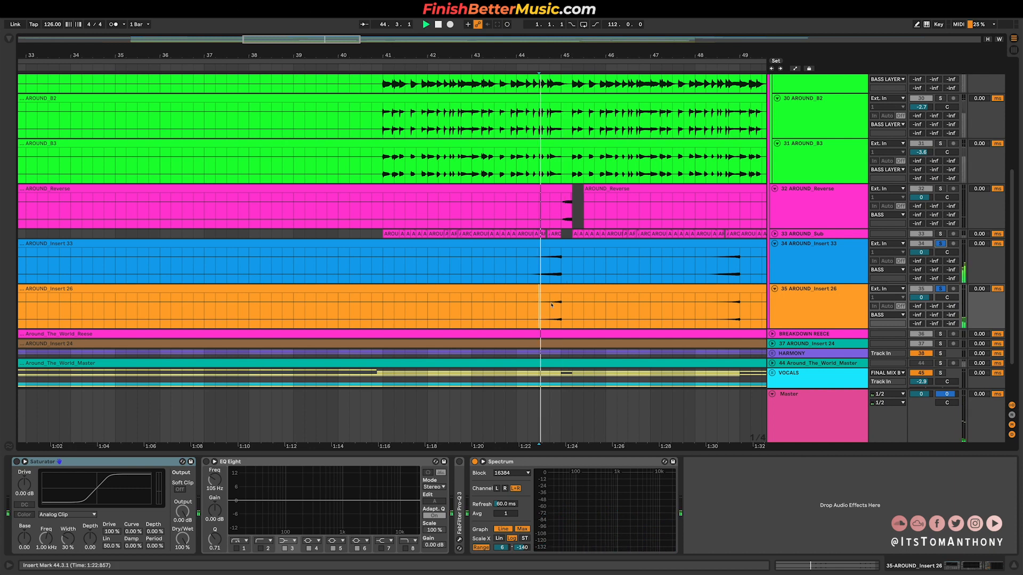
key("space")
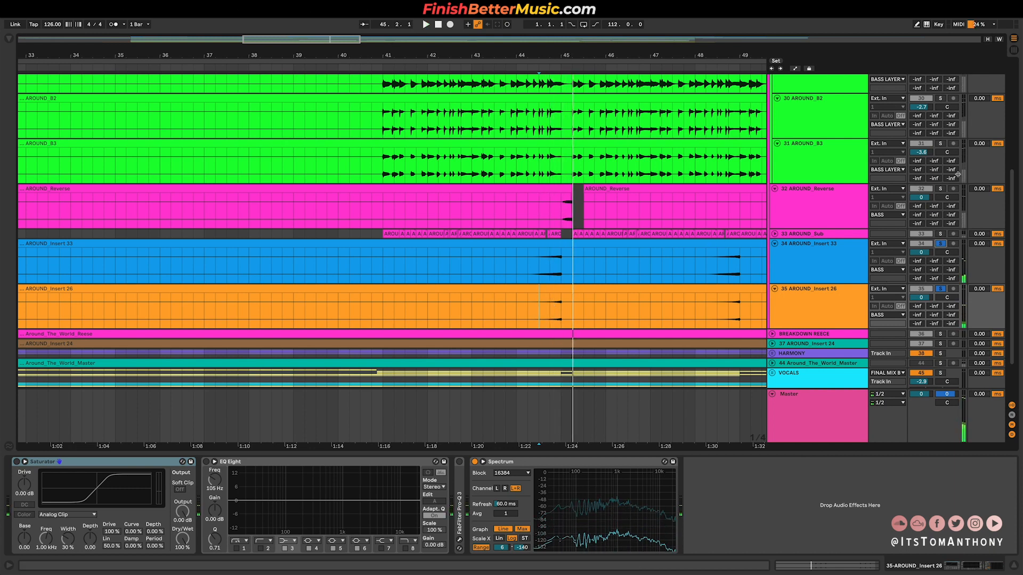
- Solo the whole BASS group, play it from 44.3 through the bar 45 transition, and release the solo
scroll(947, 180, "up", 2)
scroll(947, 180, "up", 5)
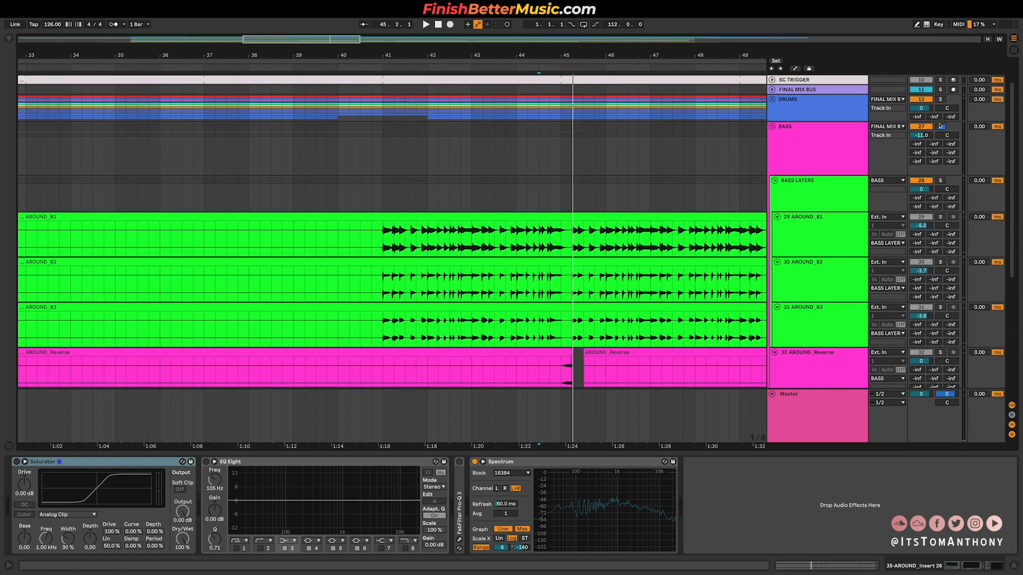
key("space")
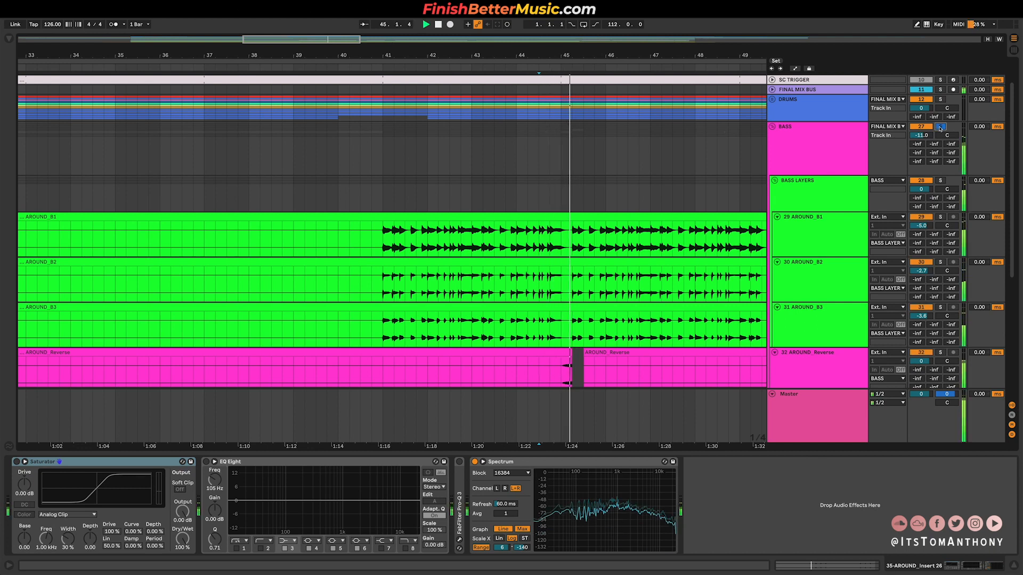
key("space")
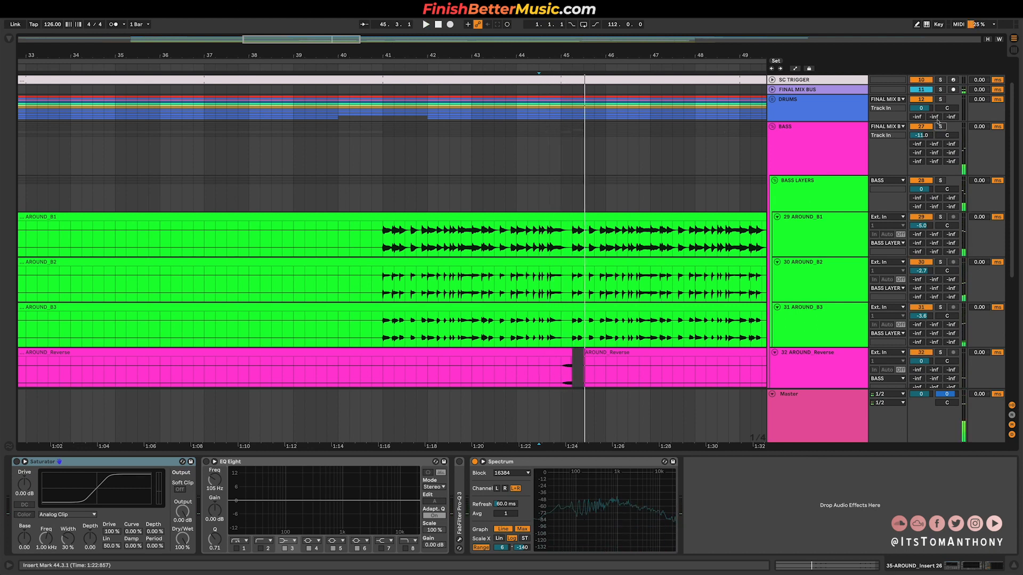
- Select the reversed sound at bar 45 on AROUND_Reverse, and play the bass transition from 43.4
scroll(565, 347, "down", 3)
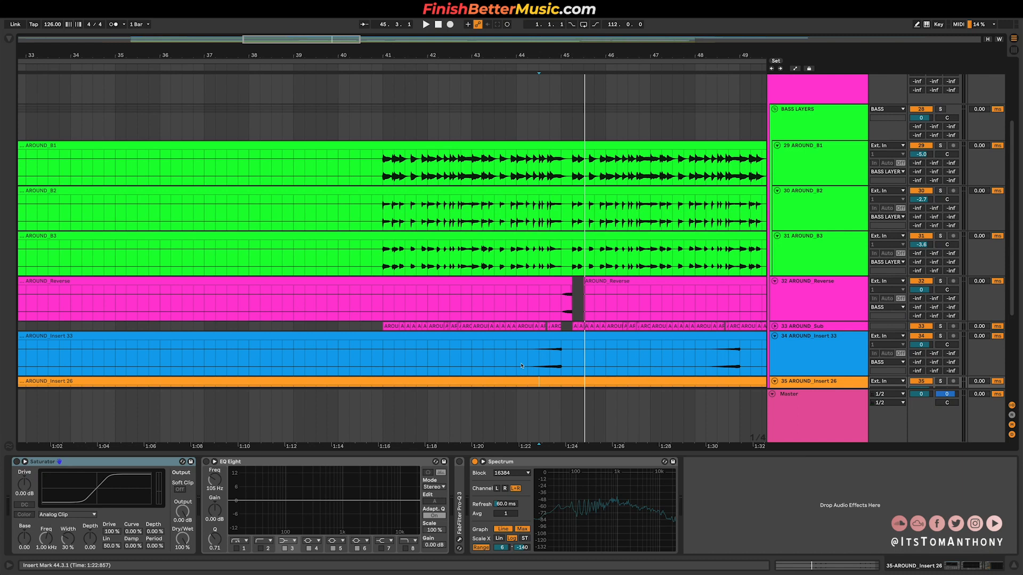
left_click(562, 354)
left_click_drag(563, 306, 571, 307)
scroll(932, 121, "up", 3)
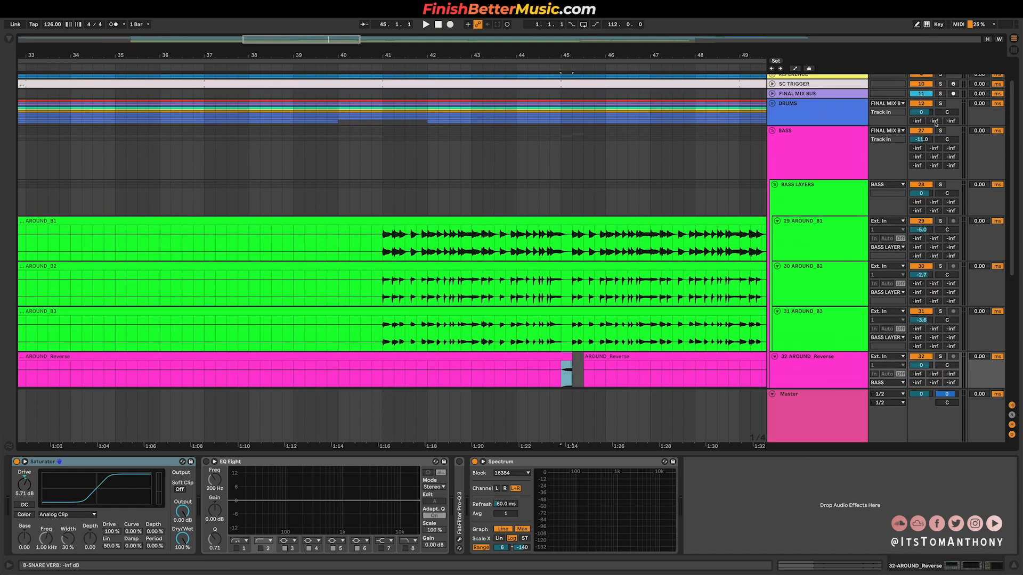
scroll(509, 320, "down", 3)
left_click(510, 344)
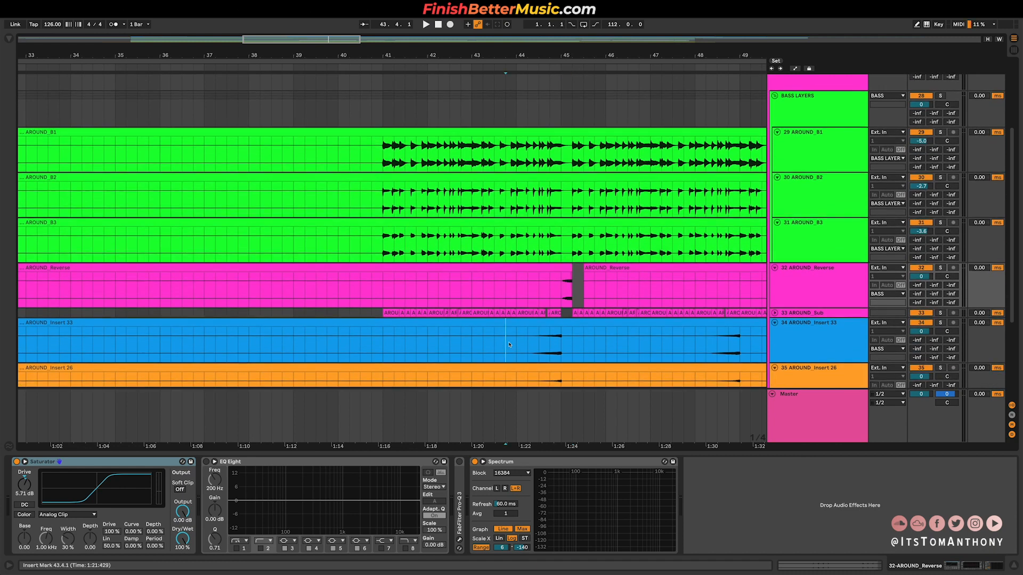
key("space")
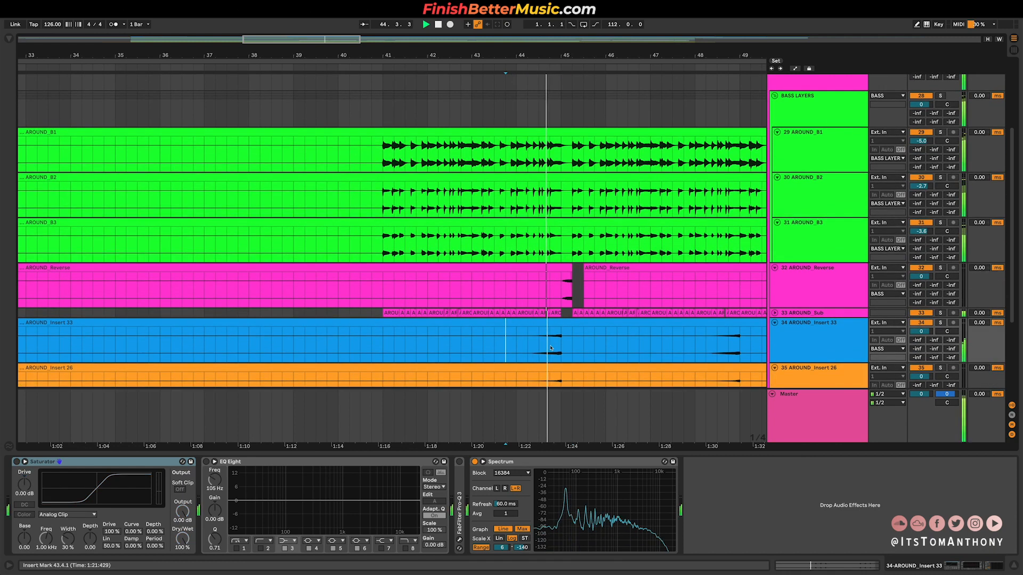
key("space")
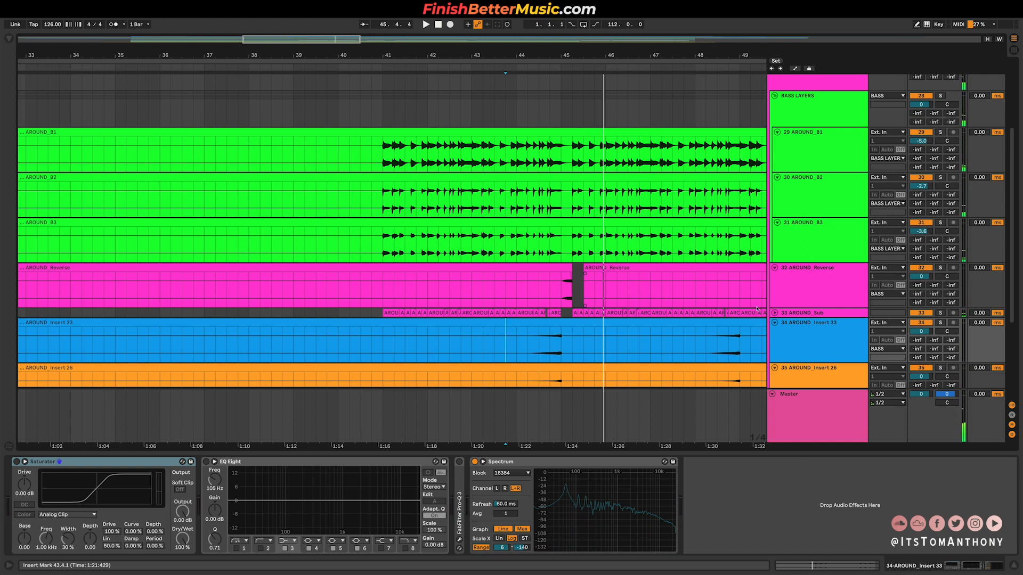
- Expand the AROUND_Sub track and view its devices, followed by those of the three bass layers and the BASS LAYERS group
left_click(796, 314)
left_click(775, 313)
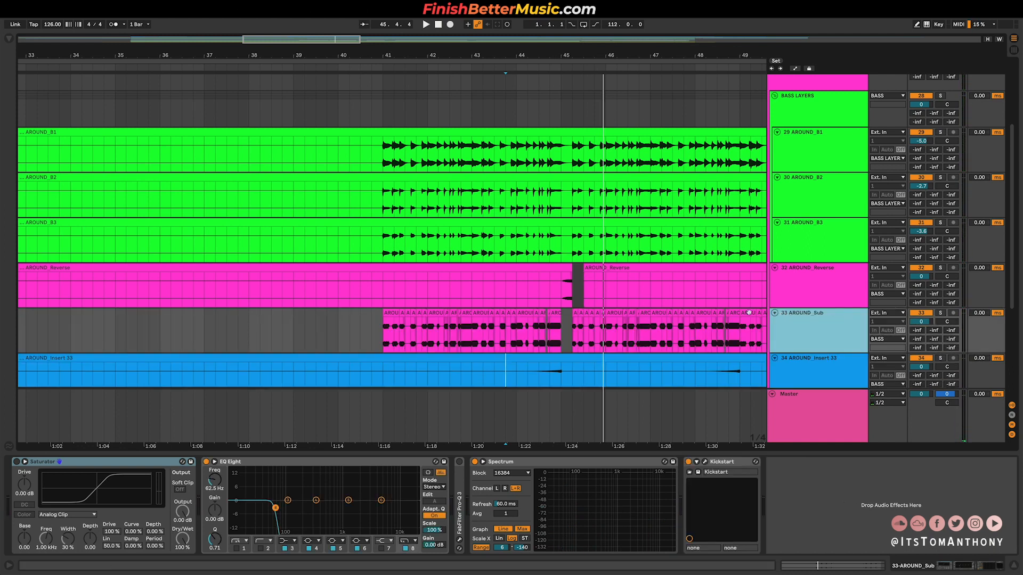
left_click(807, 171)
left_click(807, 195)
left_click(805, 235)
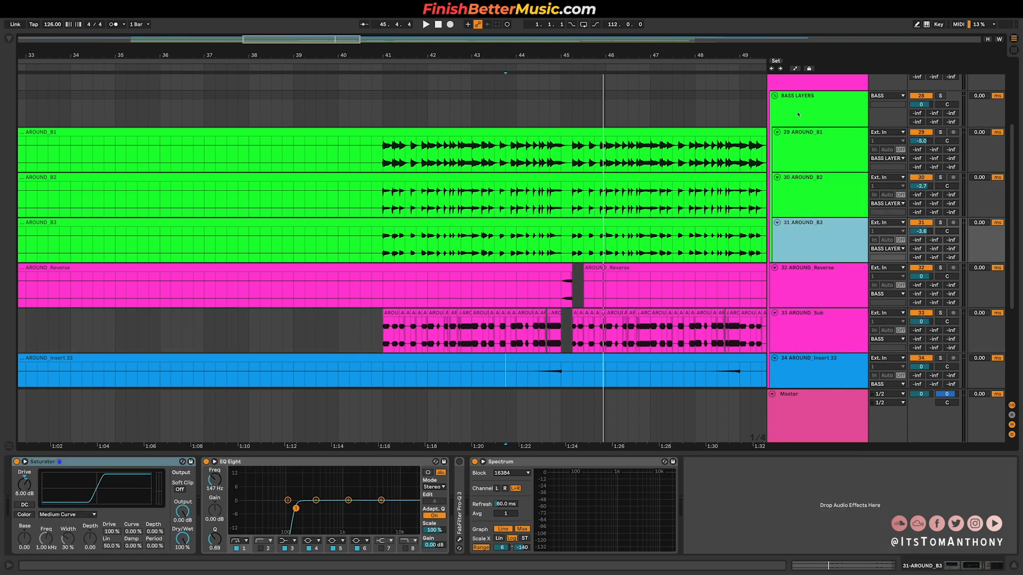
left_click(798, 114)
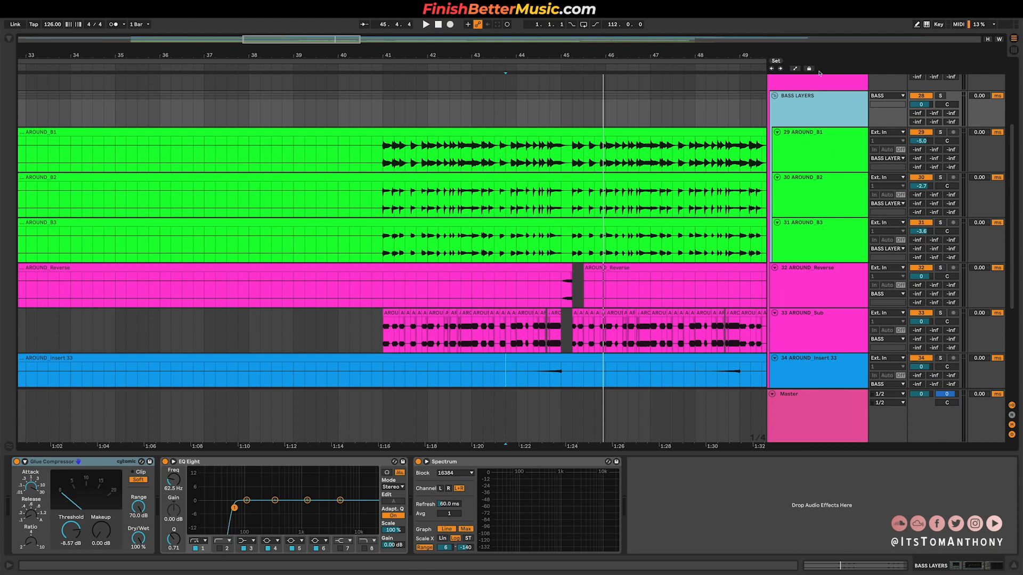
- Compare the EQ Eight filtering on AROUND_B3, the BASS LAYERS group and AROUND_Sub
scroll(789, 219, "up", 2)
scroll(794, 216, "down", 2)
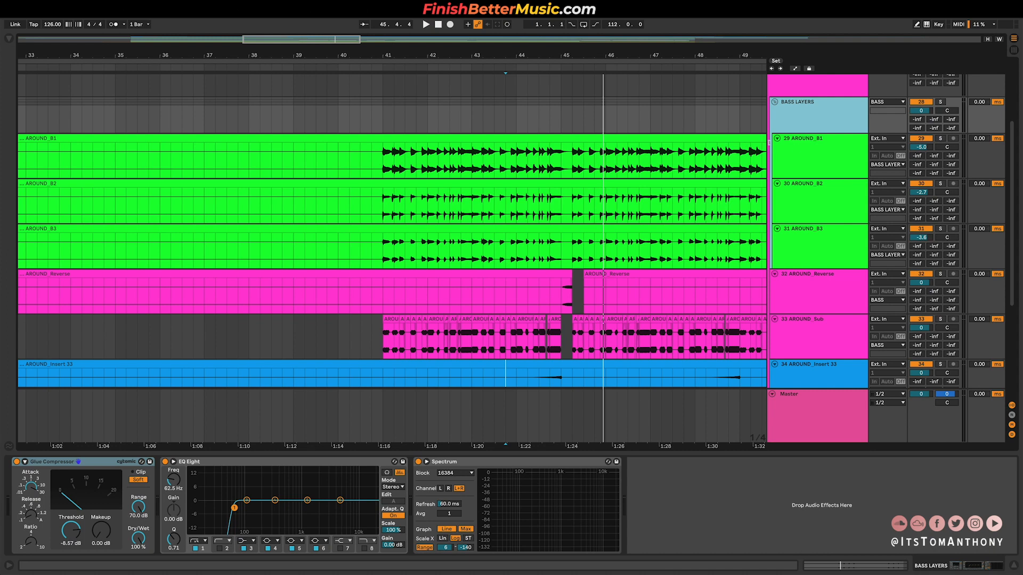
left_click(800, 234)
left_click(813, 115)
left_click(837, 326)
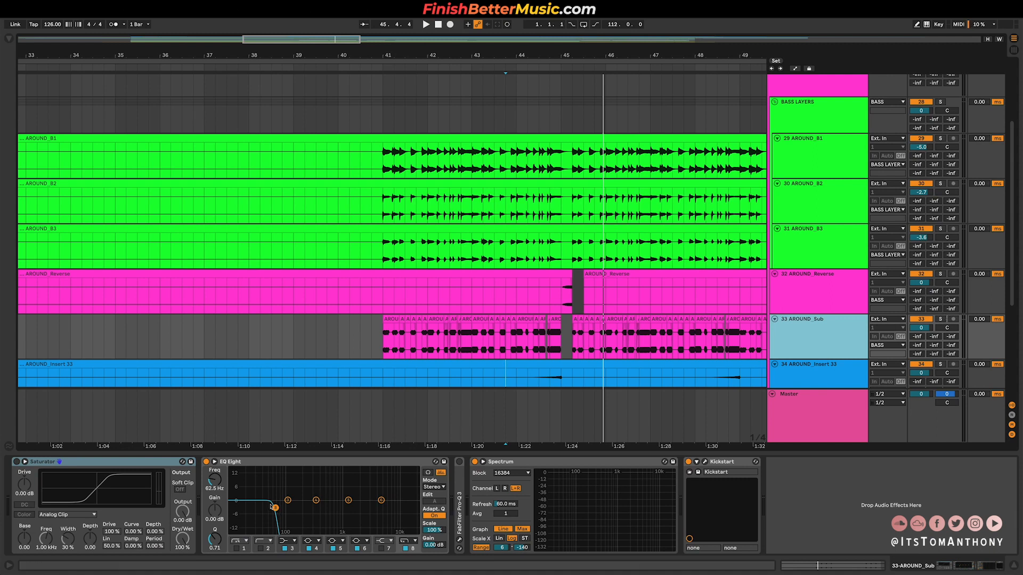
left_click(799, 124)
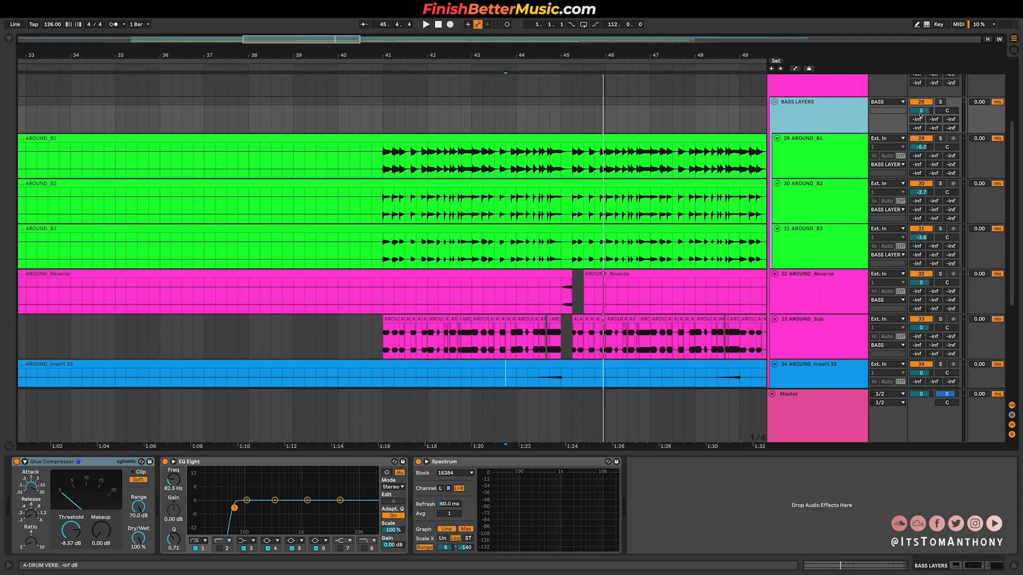
- Play the bass layers together with AROUND_Sub from bar 41
scroll(922, 111, "up", 1)
scroll(923, 110, "up", 4)
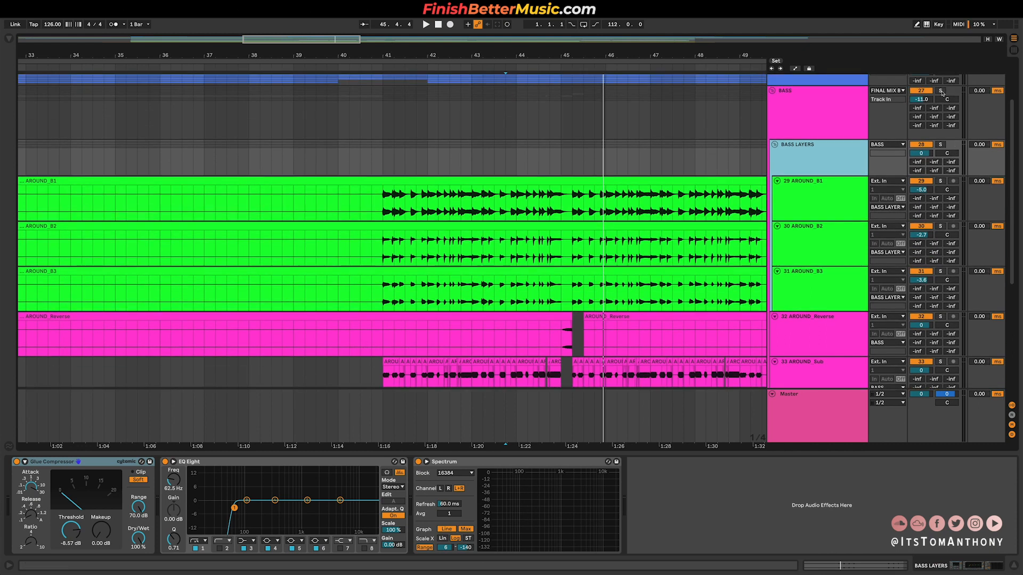
key("space")
left_click(383, 379)
key("space")
key("space")
scroll(534, 348, "down", 1)
scroll(534, 348, "down", 5)
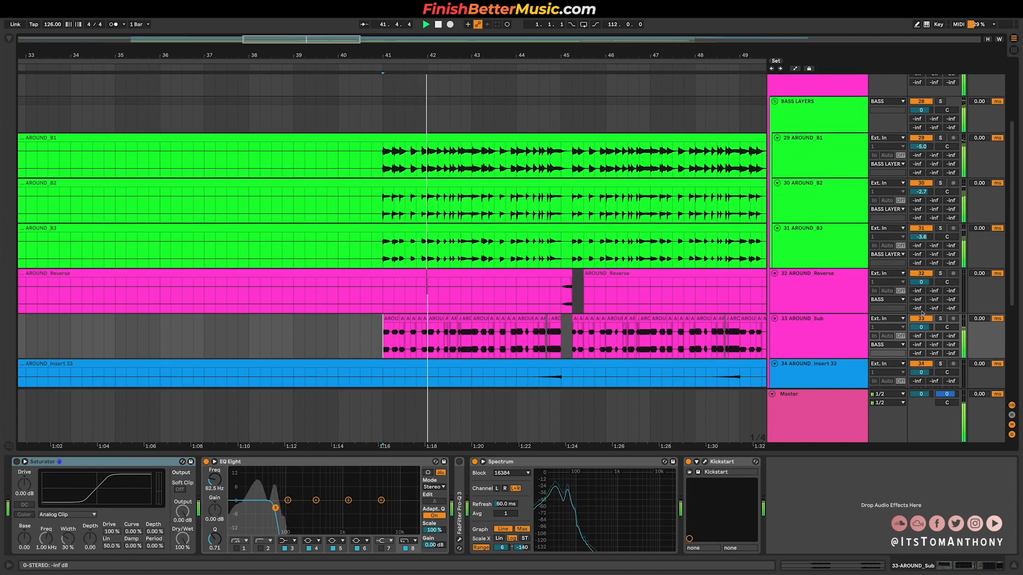
key("space")
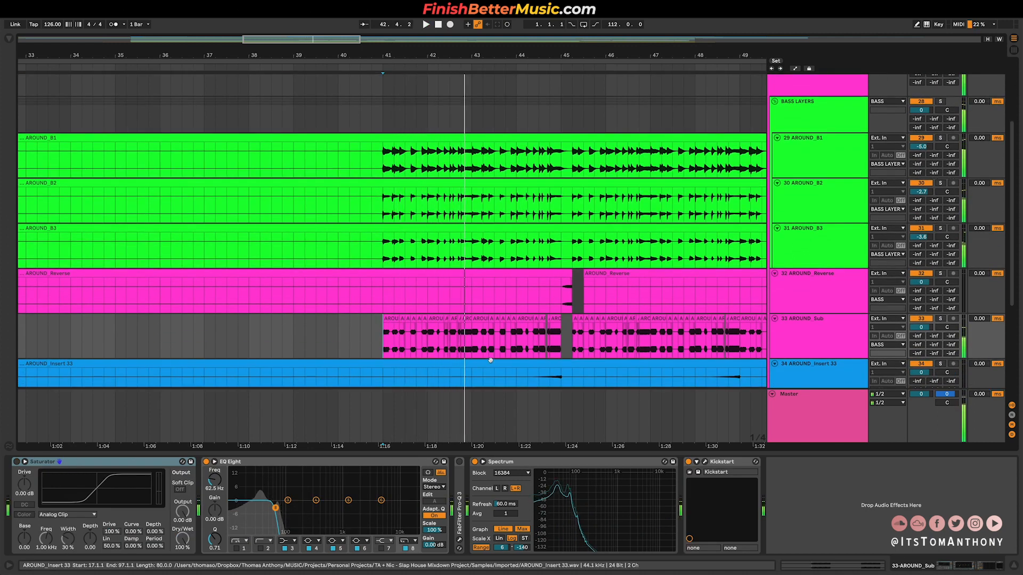
- Mute AROUND_Sub, play the bass from bar 41, and bring the sub back in during playback to compare
left_click(926, 321)
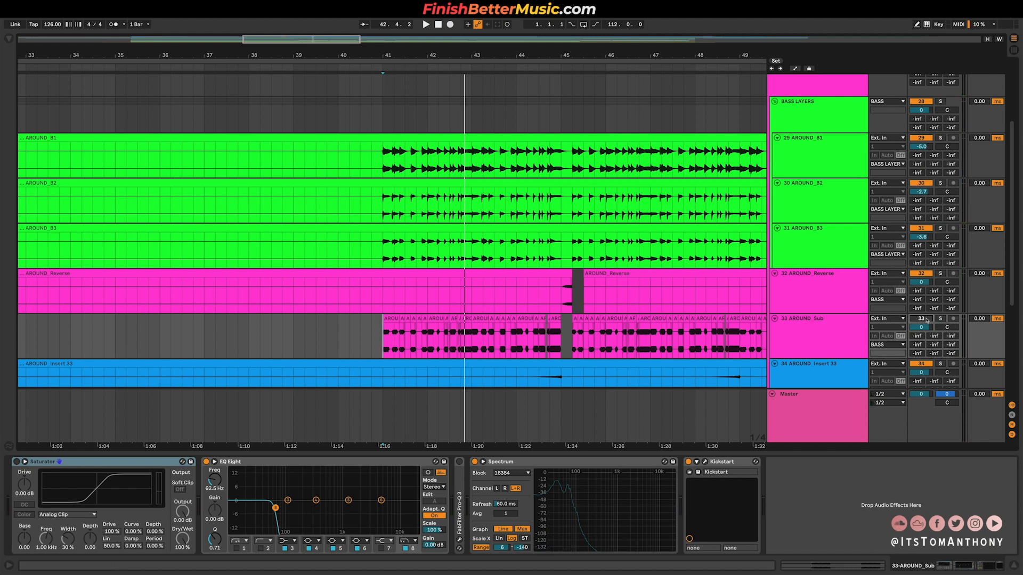
key("space")
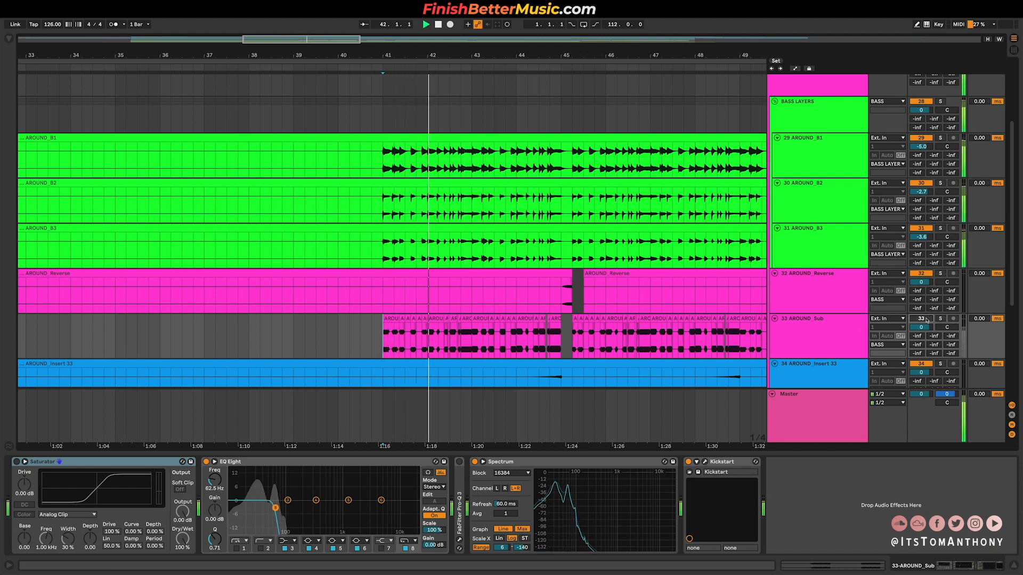
left_click(927, 320)
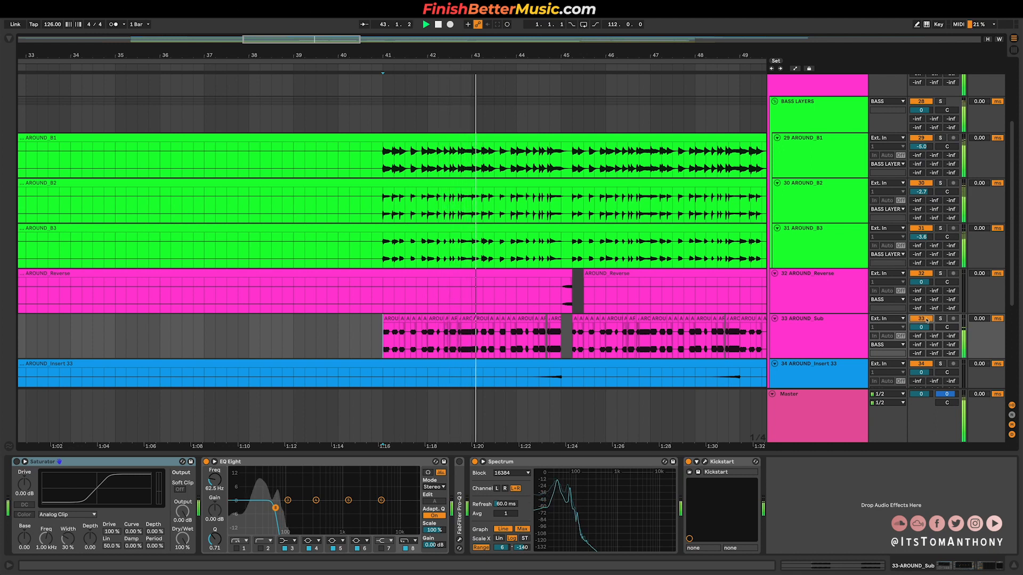
key("space")
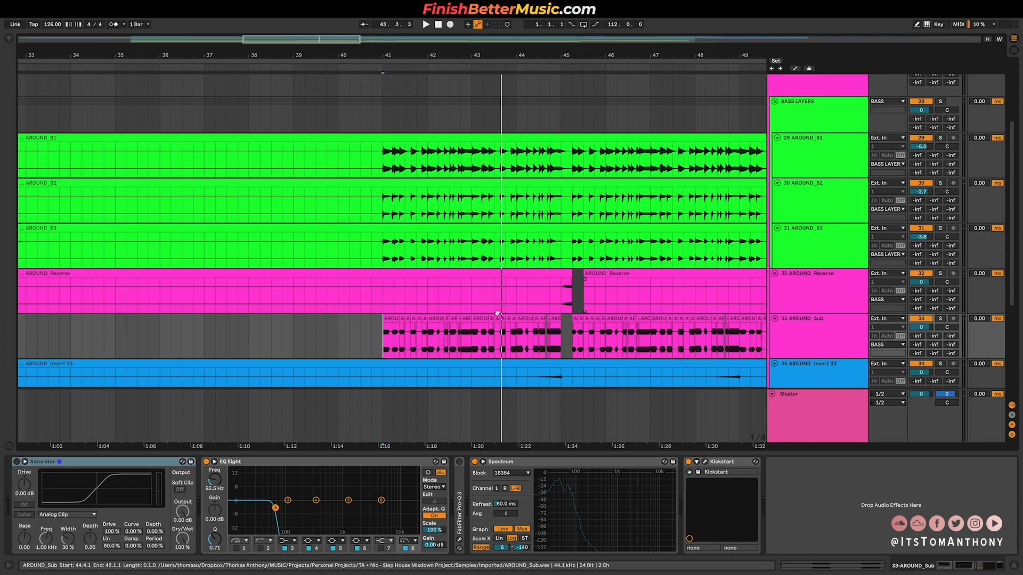
scroll(614, 291, "down", 2)
scroll(673, 241, "up", 4)
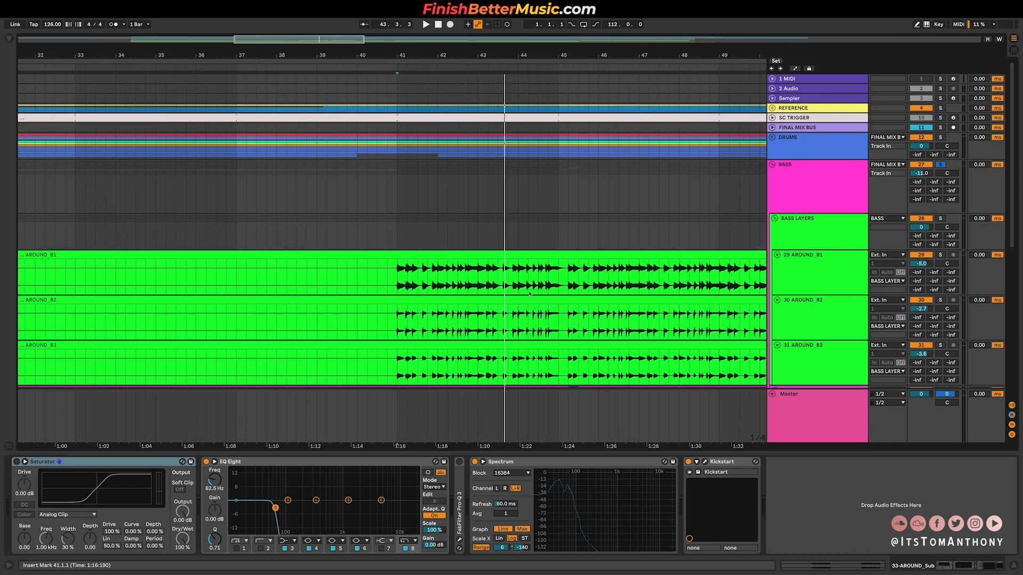
scroll(529, 294, "down", 10)
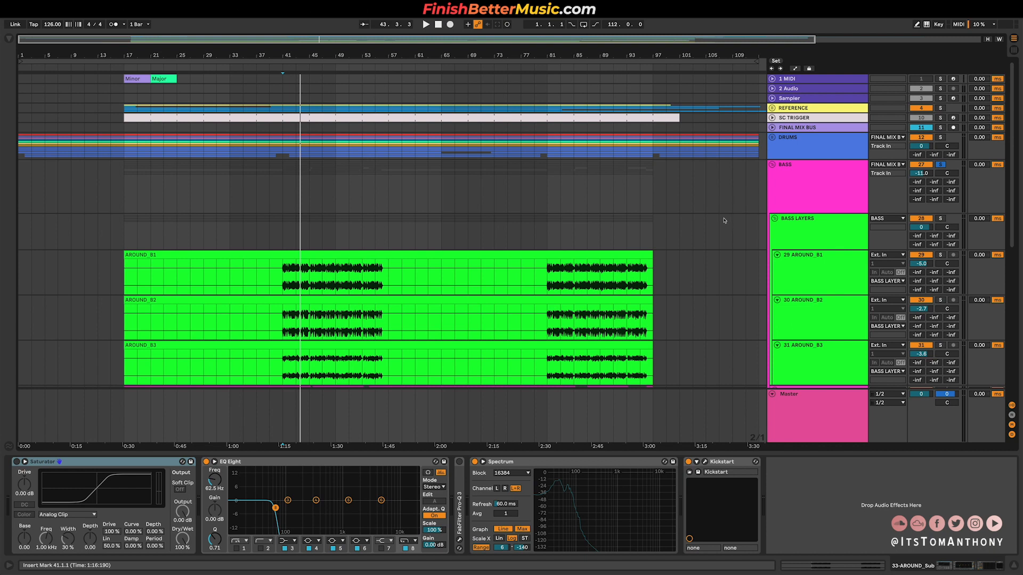
scroll(724, 220, "down", 10)
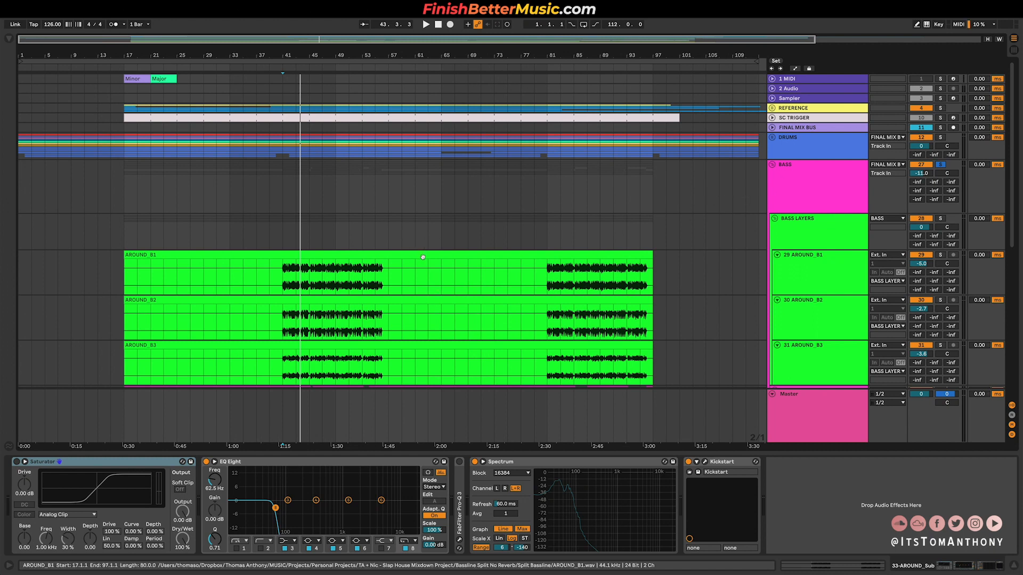
- Switch to the browser to view the Mixing & Mastering Bootcamp page's course contents, and return to the Ableton Live bass arrangement
key("ctrl+Right")
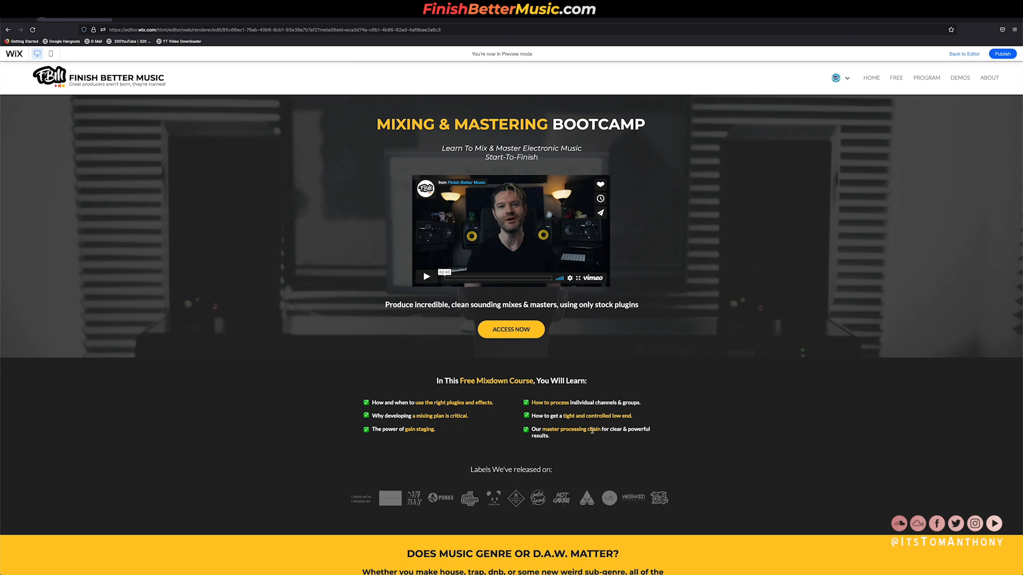
key("ctrl+Left")
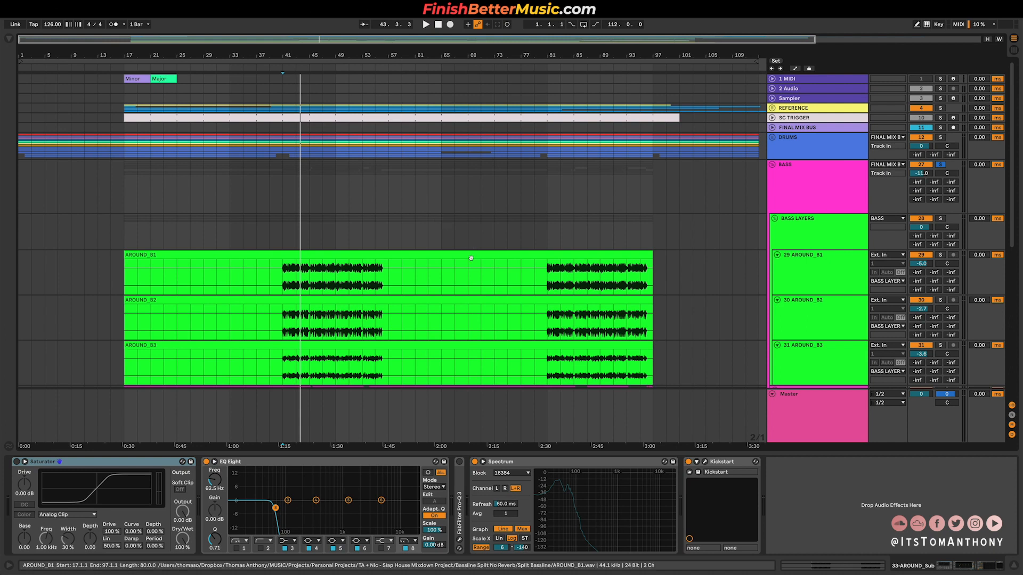
key("ctrl+Right")
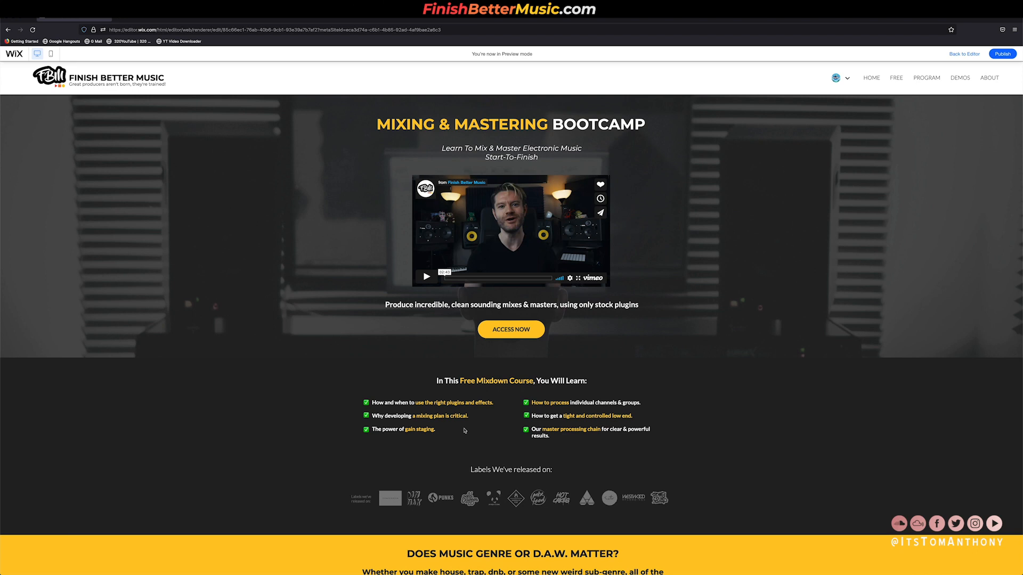
scroll(515, 433, "down", 1)
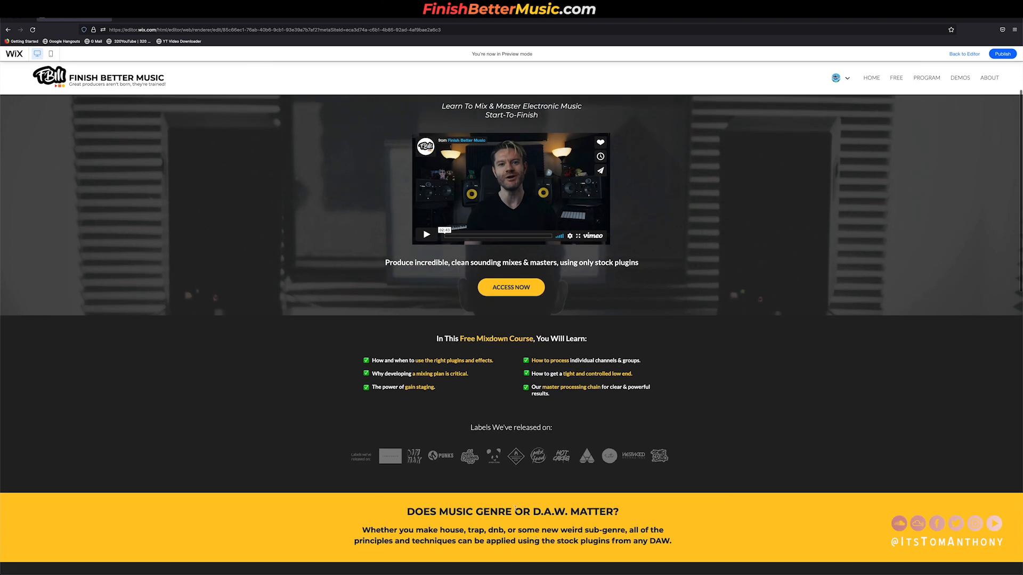
key("ctrl+Left")
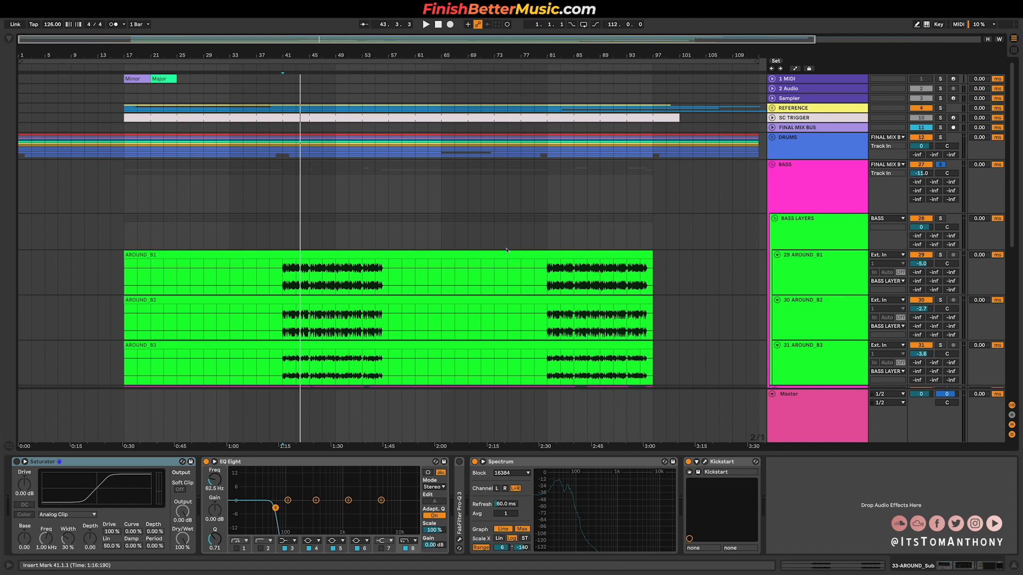
scroll(286, 287, "up", 3)
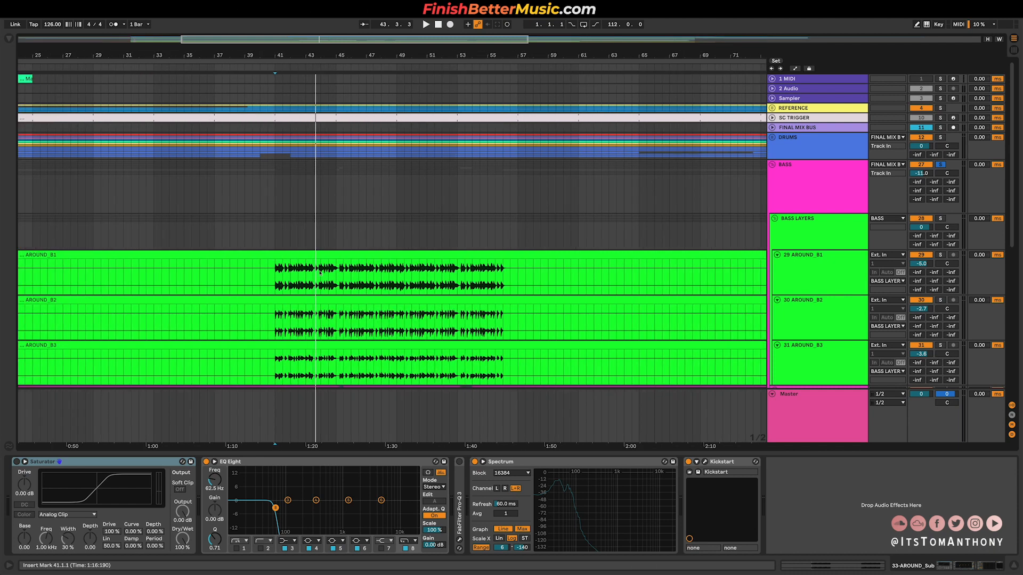